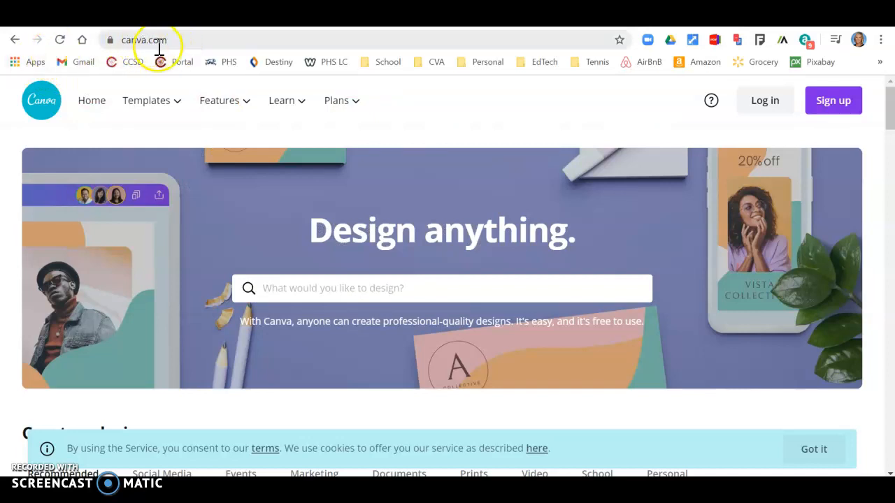
- Start signing up for a new free Canva account from the home page
click(830, 107)
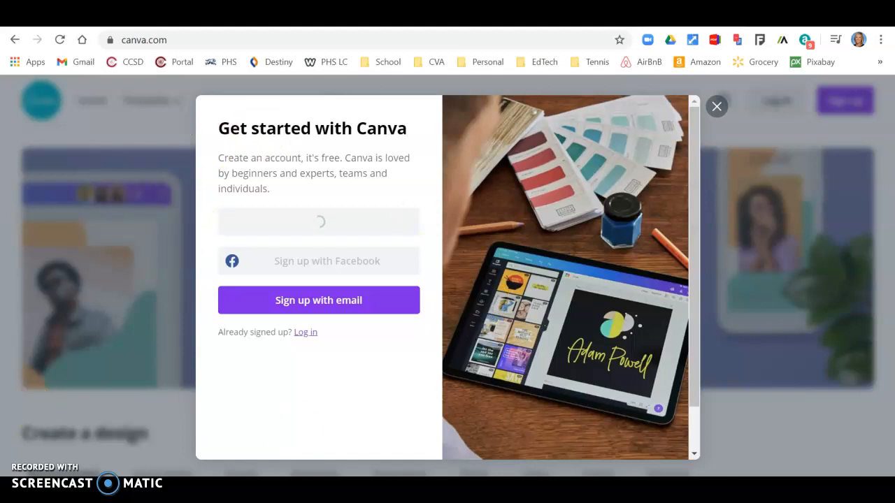
- Sign up with Google, choosing the Google account in the popup
click(326, 227)
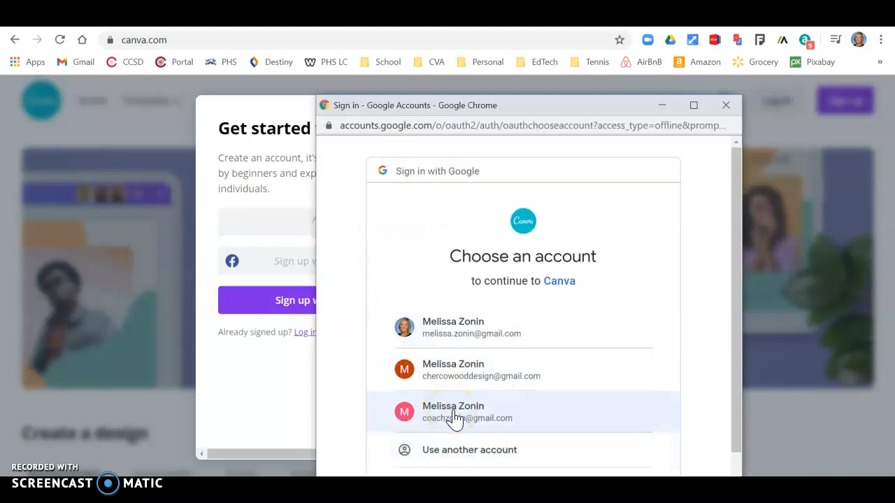
click(473, 425)
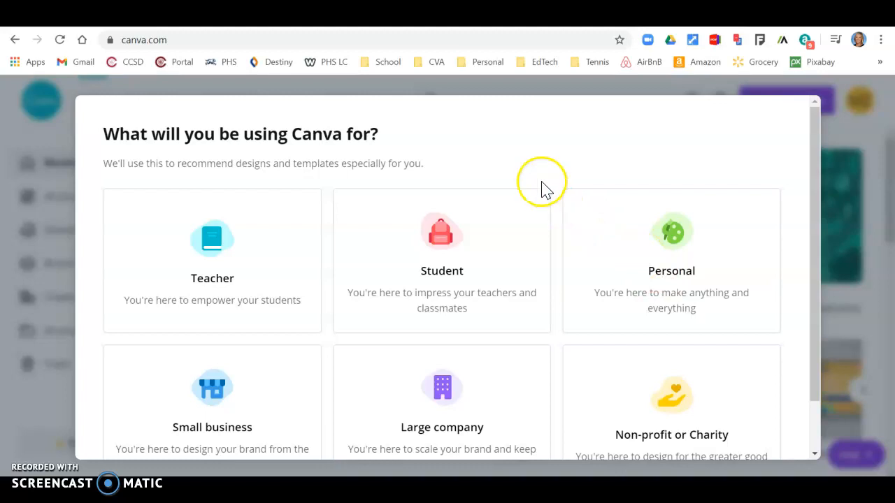
- Choose Student as the Canva use and skip inviting team members
scroll(535, 216, down, 1)
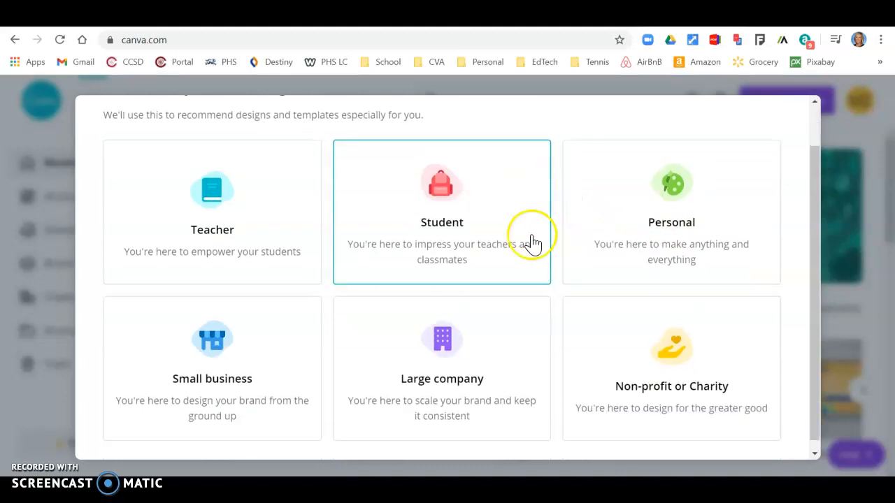
click(455, 214)
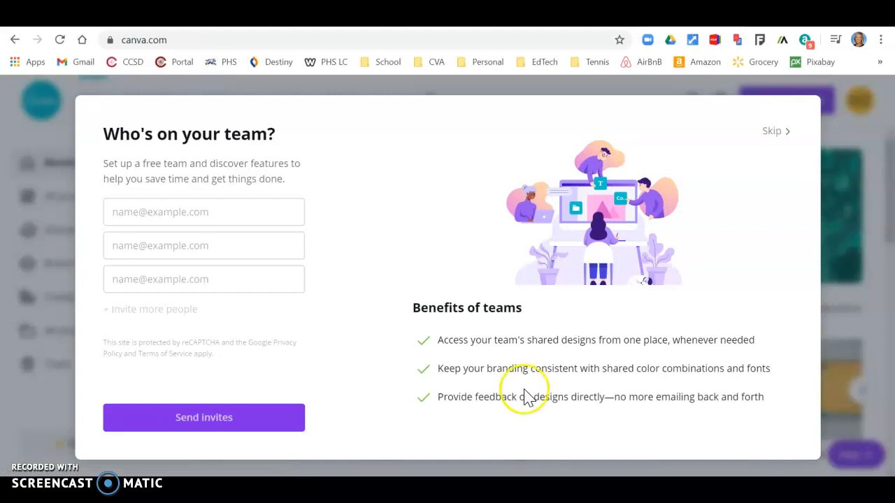
click(772, 131)
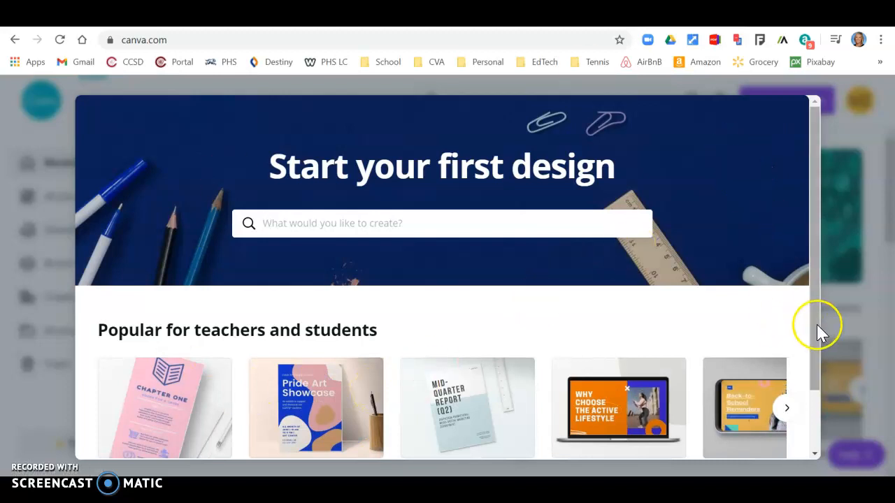
click(809, 439)
scroll(779, 282, up, 2)
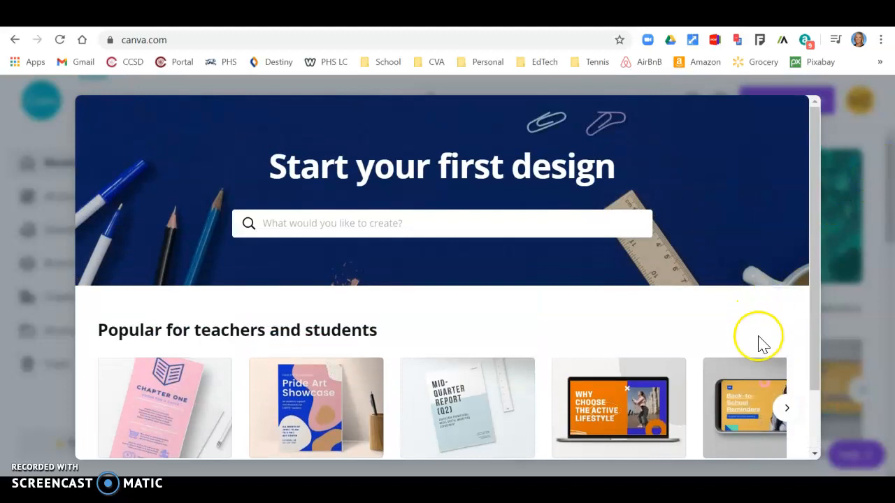
click(815, 377)
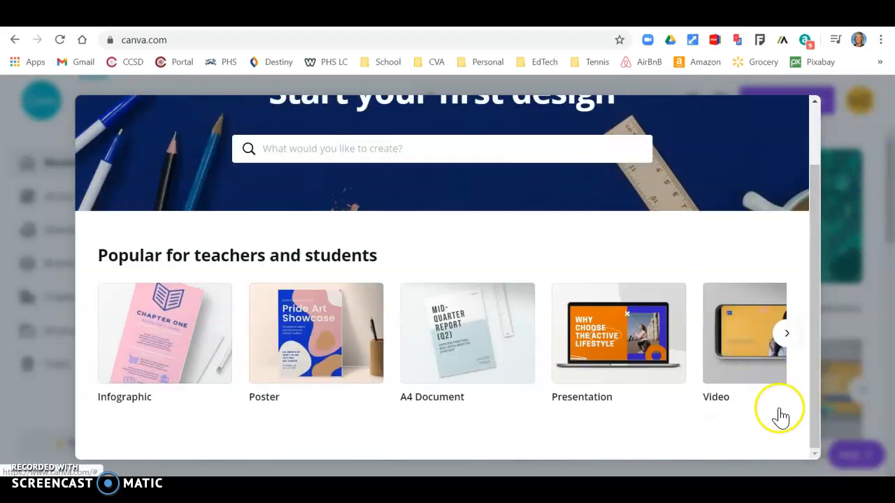
- Create a blank Infographic, then return Home and browse the recommended design types like Poster and Presentation
click(169, 339)
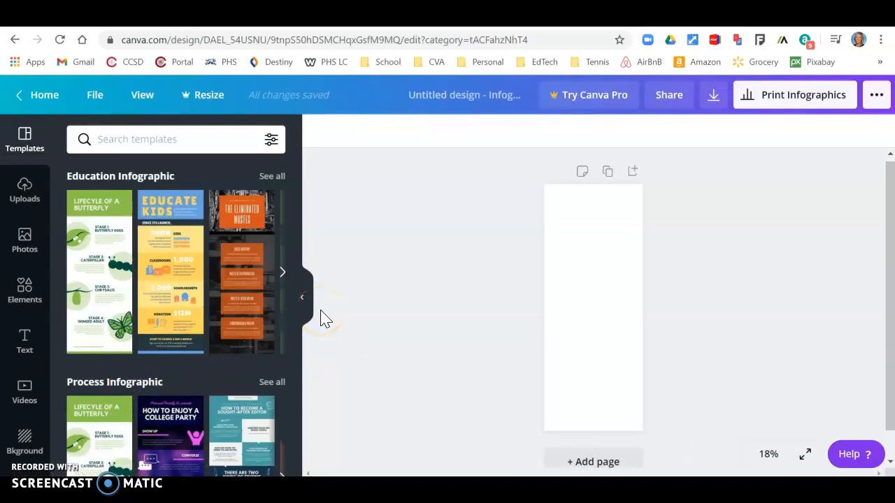
click(43, 102)
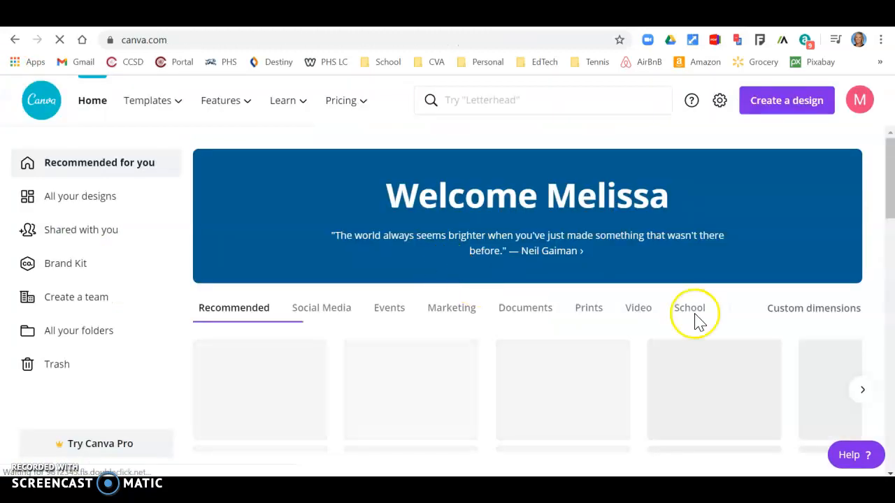
scroll(605, 251, down, 4)
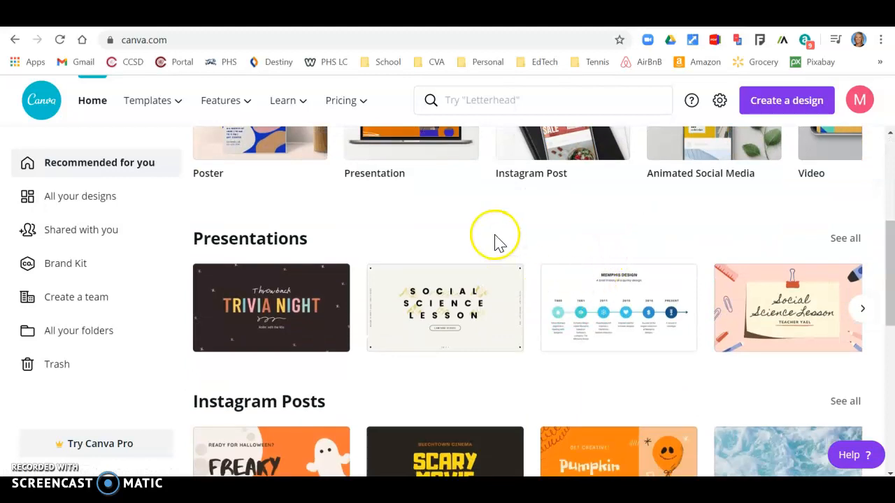
scroll(501, 254, up, 4)
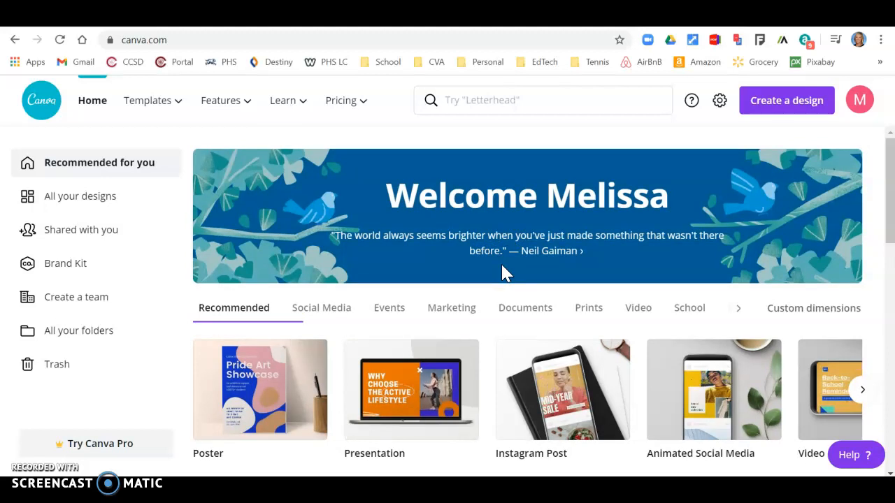
scroll(507, 273, down, 2)
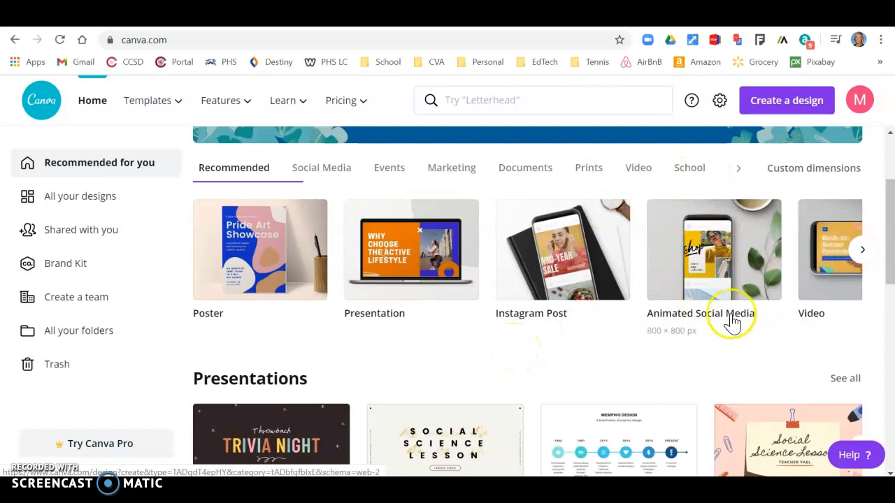
scroll(506, 368, down, 5)
scroll(506, 368, down, 10)
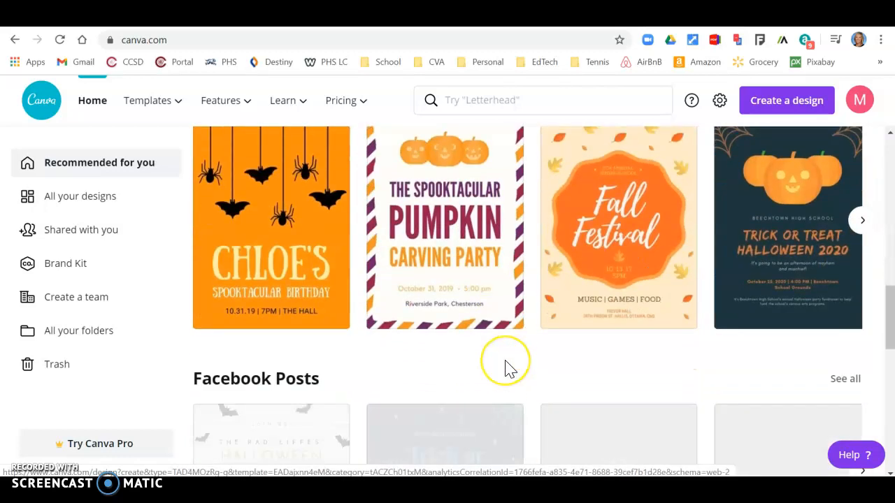
scroll(506, 368, up, 10)
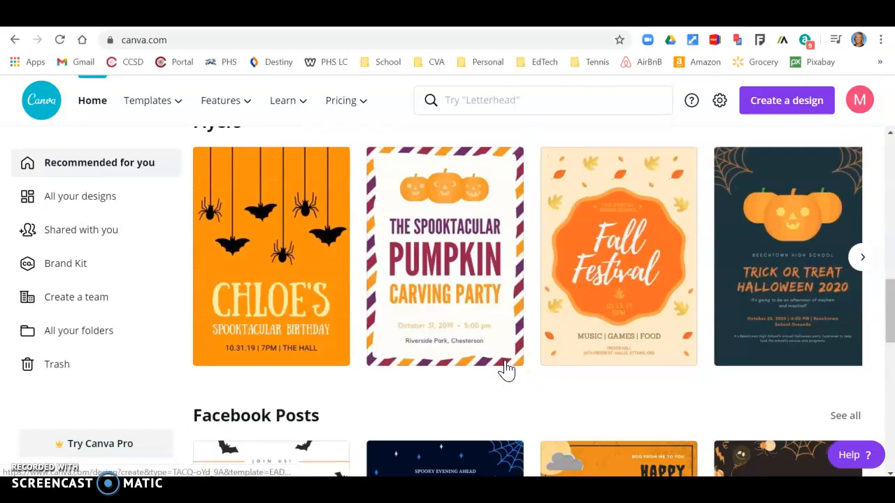
scroll(506, 369, up, 5)
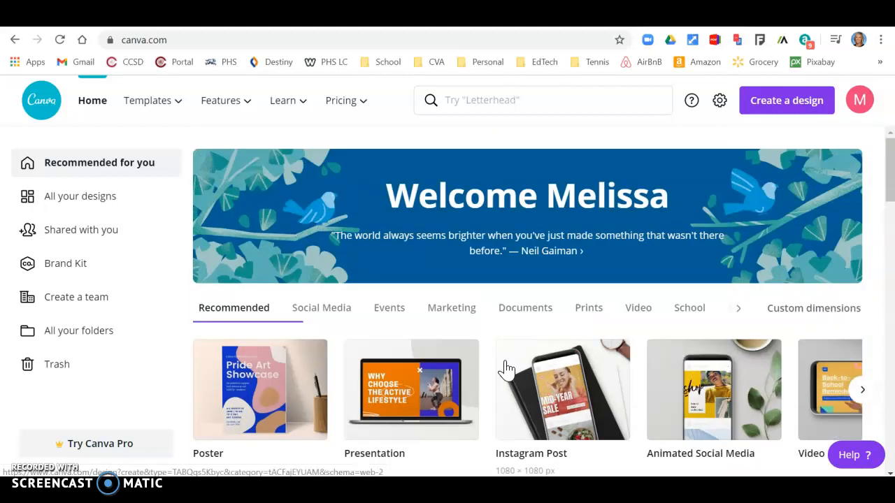
click(502, 364)
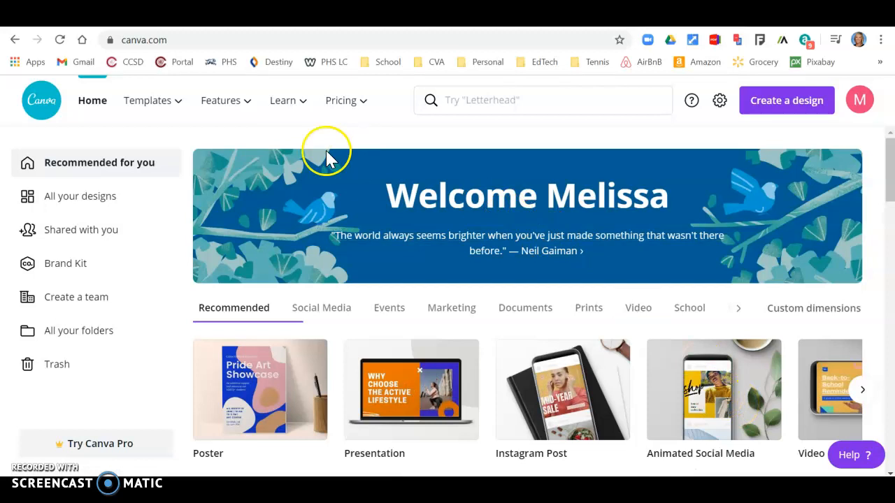
- From the Learn menu's Getting started with Canva tutorials, launch the Canva starter challenge
mouse_move(311, 109)
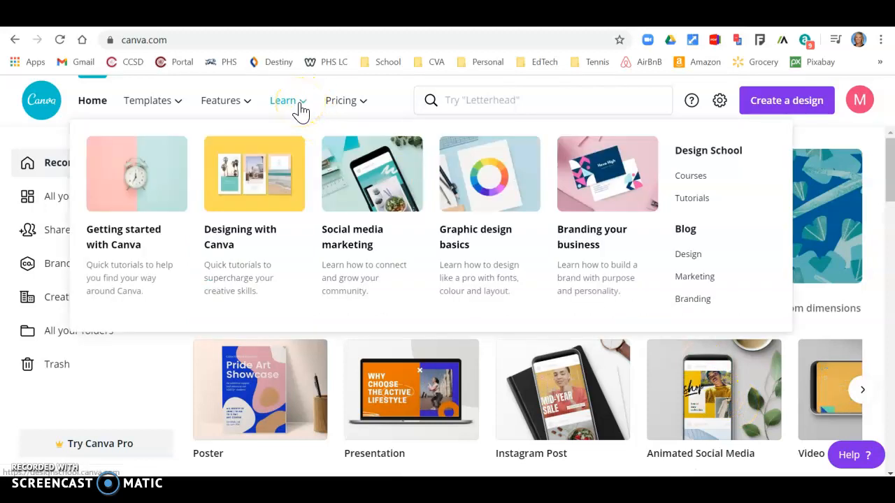
click(402, 97)
mouse_move(289, 116)
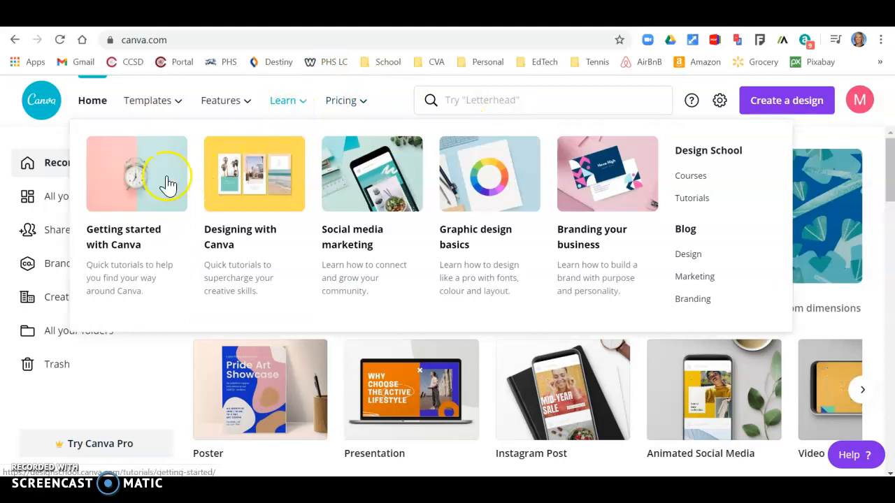
click(126, 198)
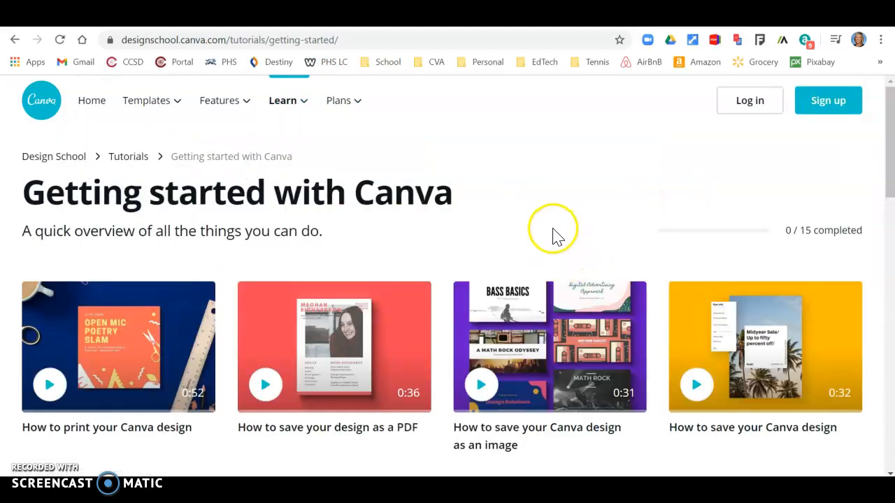
scroll(552, 236, down, 4)
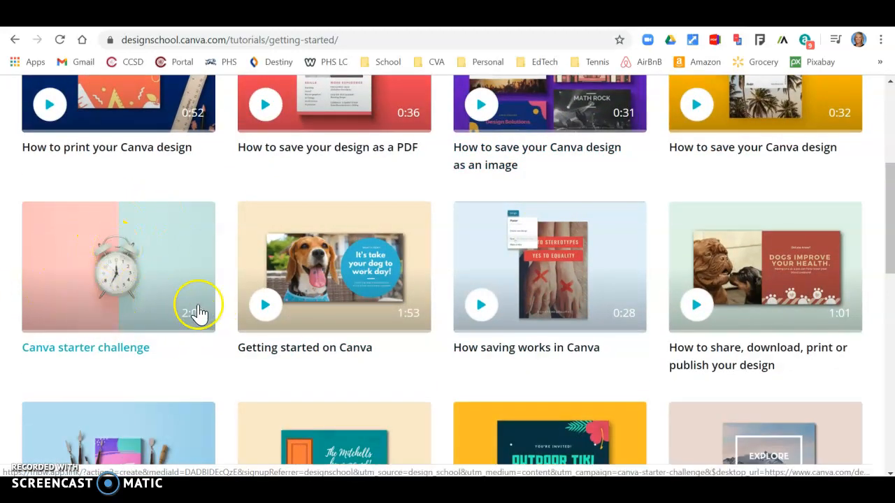
click(123, 252)
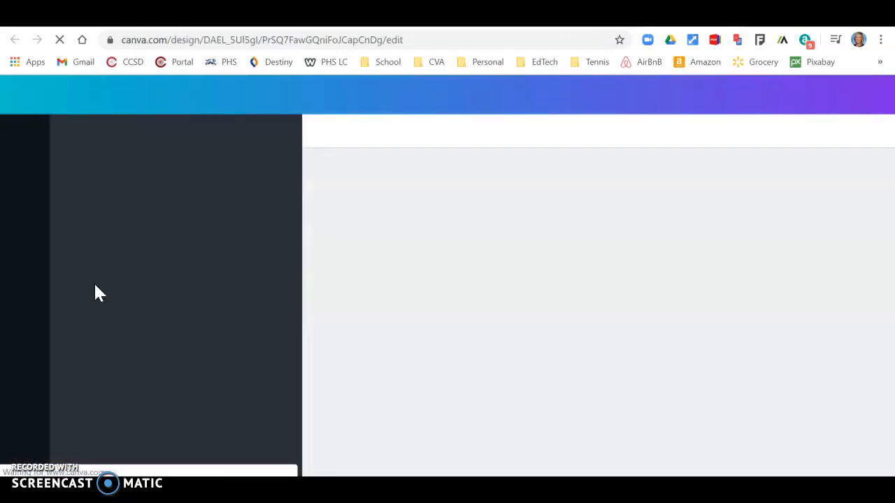
- Select the grey circle on page 2 and recolour it cyan
click(469, 286)
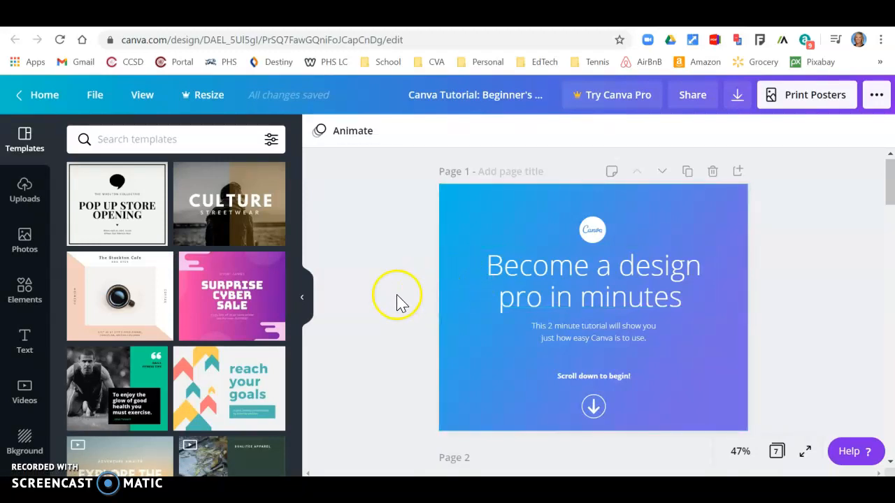
scroll(397, 302, down, 4)
scroll(402, 306, up, 3)
scroll(399, 305, down, 3)
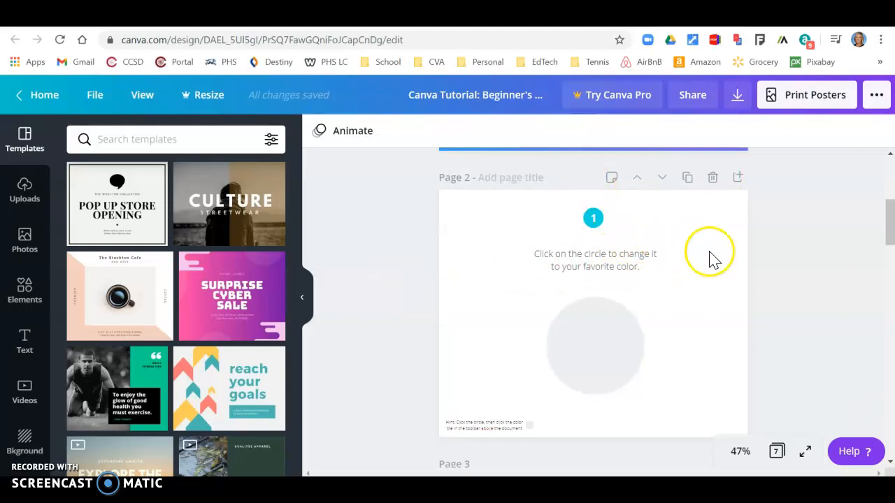
click(591, 339)
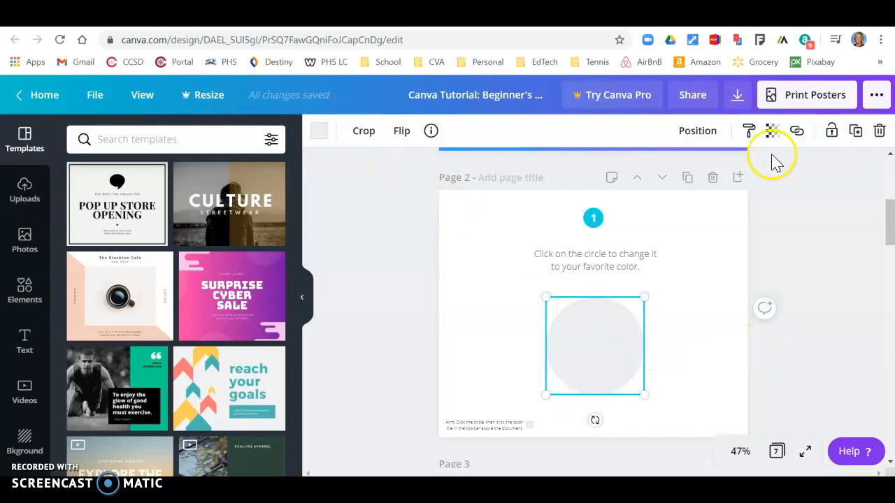
click(322, 133)
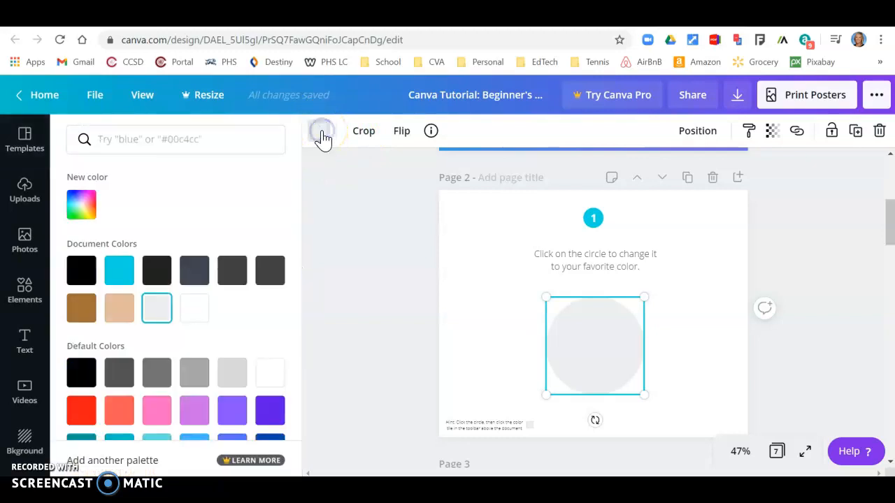
click(126, 277)
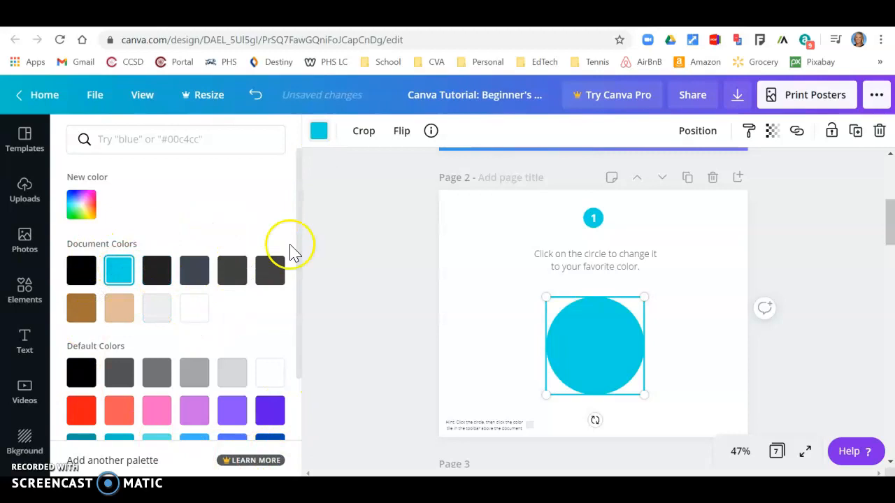
click(294, 272)
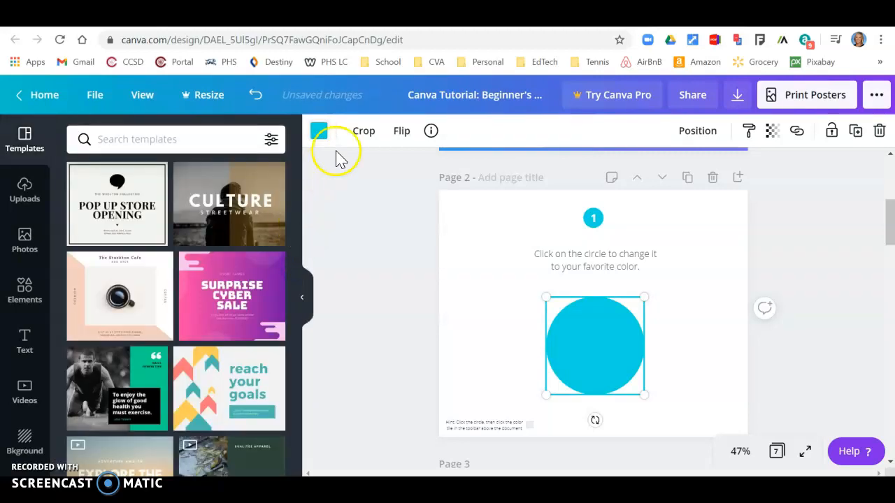
- Use a custom colour to change the circle to dark teal #4B7D6A
click(321, 131)
drag(298, 187, 283, 332)
drag(300, 282, 308, 206)
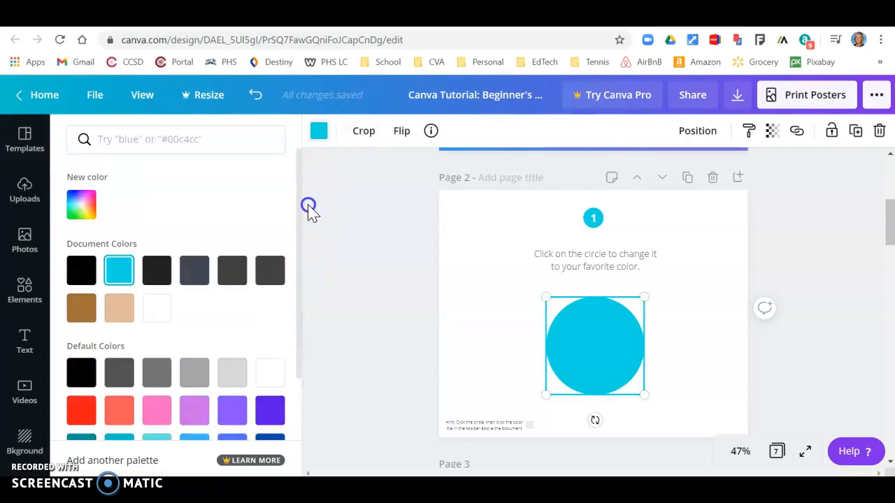
click(82, 203)
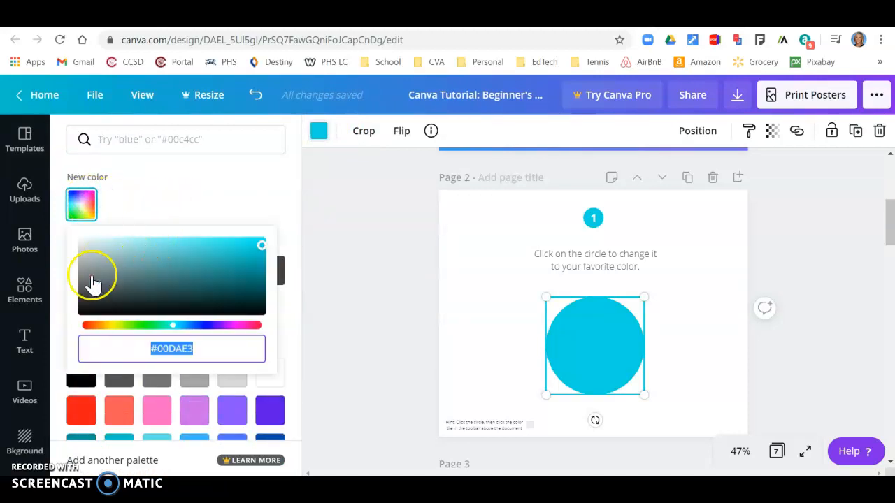
mouse_move(173, 325)
mouse_down()
mouse_move(110, 326)
mouse_move(244, 313)
mouse_move(160, 326)
mouse_up()
click(153, 278)
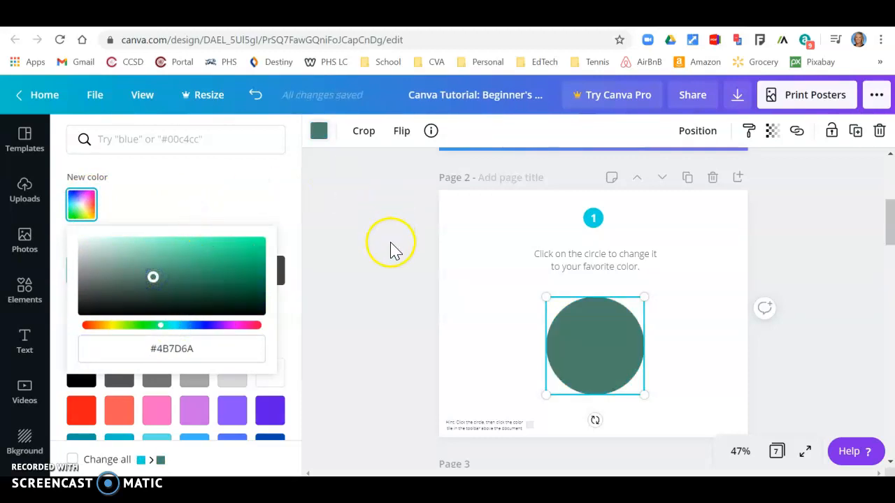
click(488, 309)
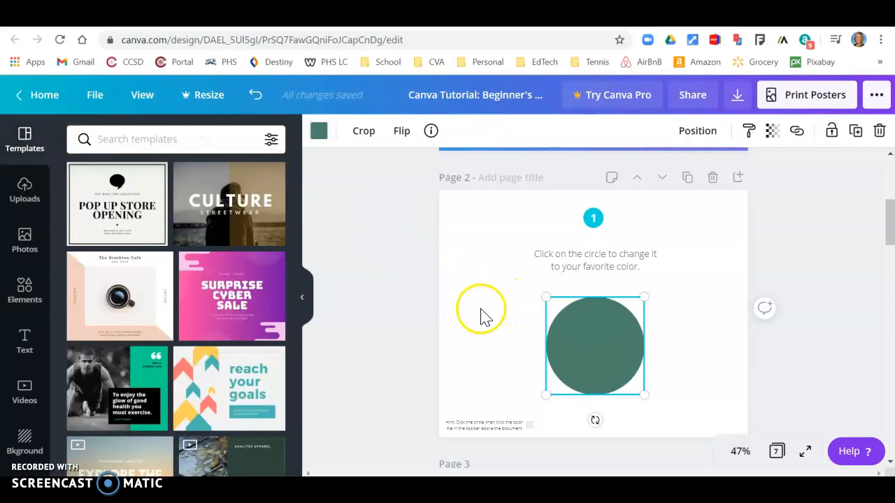
- Scroll to page 3 and search the Elements library for 'hat'
scroll(489, 314, down, 5)
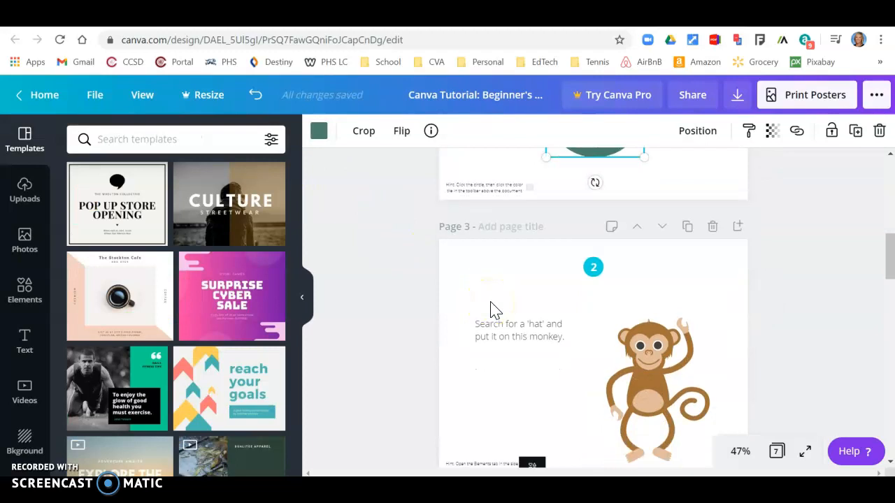
scroll(491, 310, down, 1)
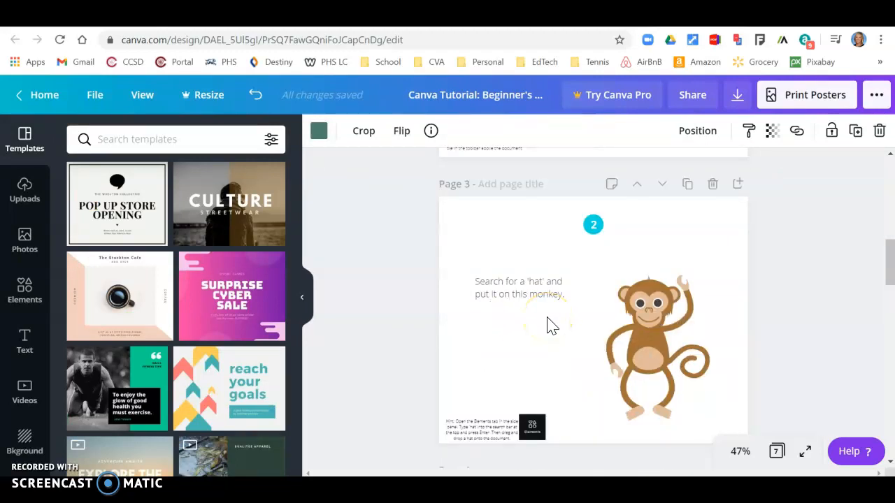
click(25, 290)
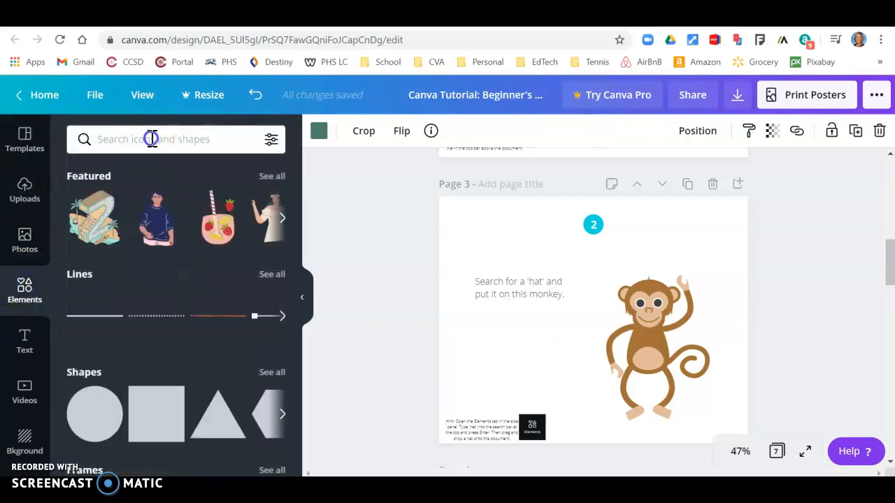
click(151, 138)
text(hat)
key(Return)
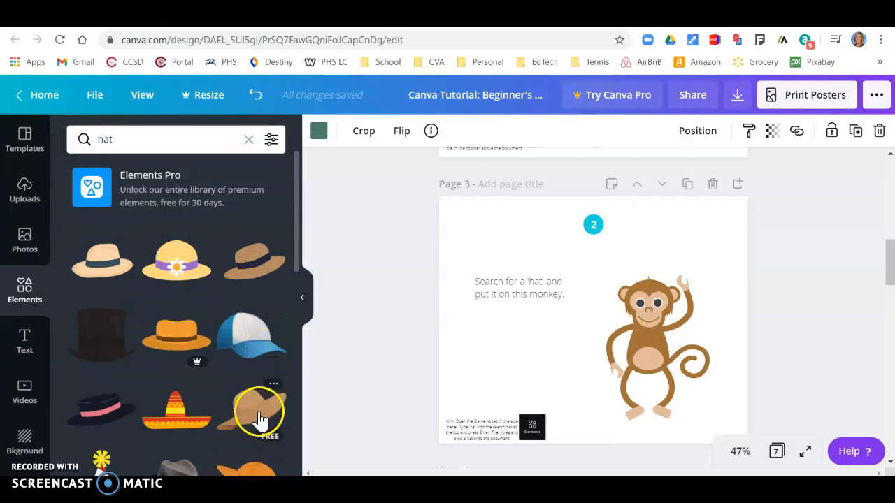
- Add the first tan hat, delete the extra copy, and fit it onto the monkey's head
click(110, 266)
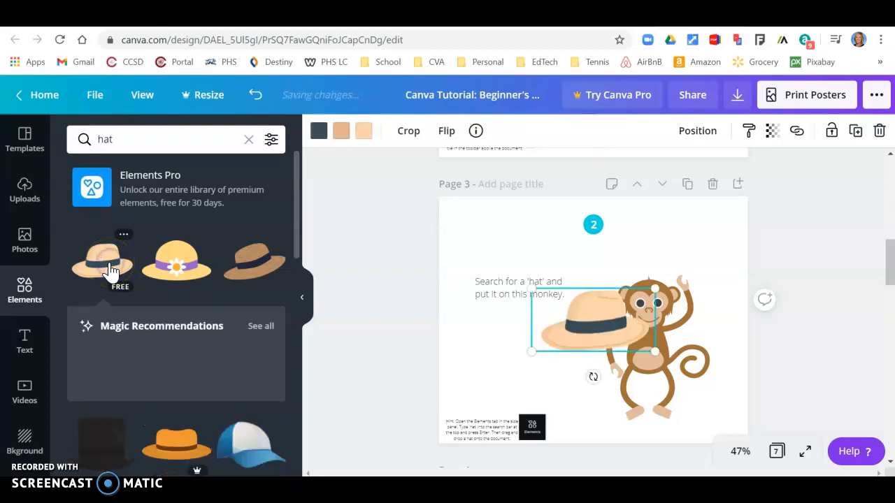
drag(110, 267, 498, 264)
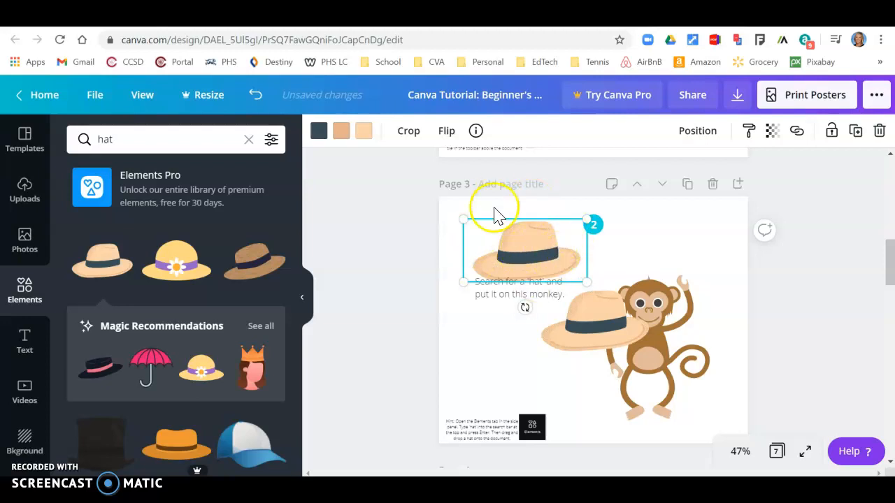
key(Delete)
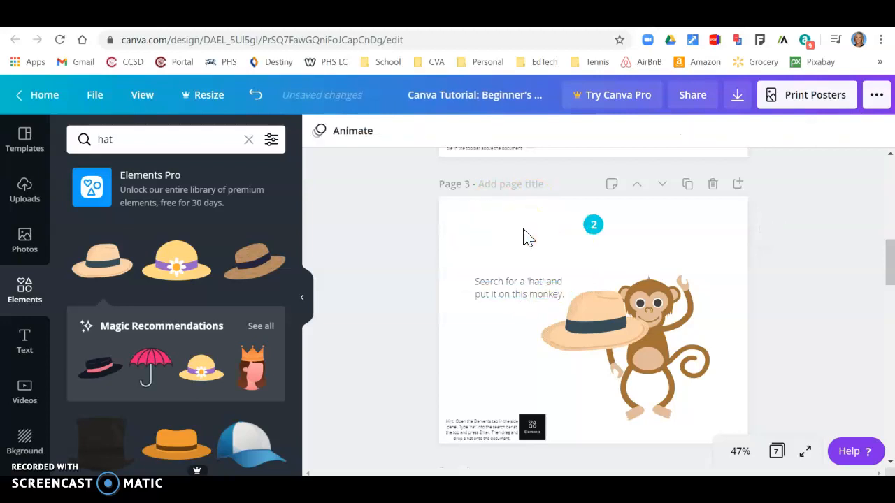
click(570, 323)
drag(586, 326, 647, 268)
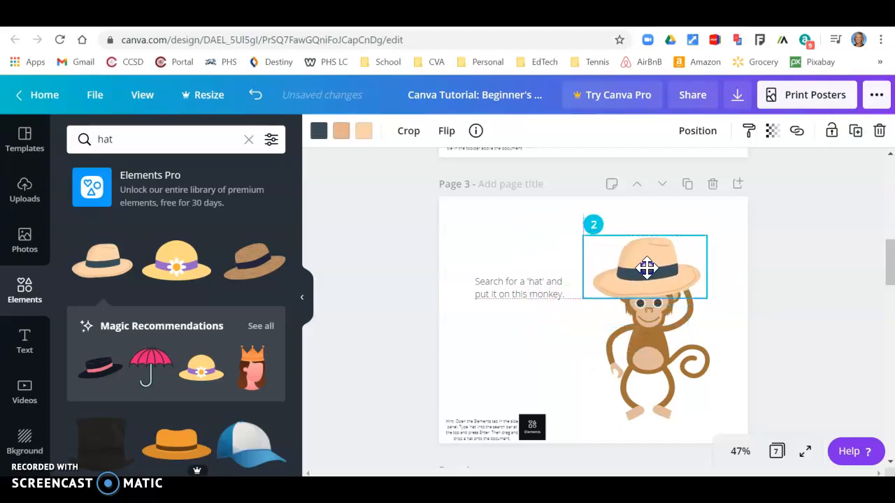
drag(581, 296, 651, 268)
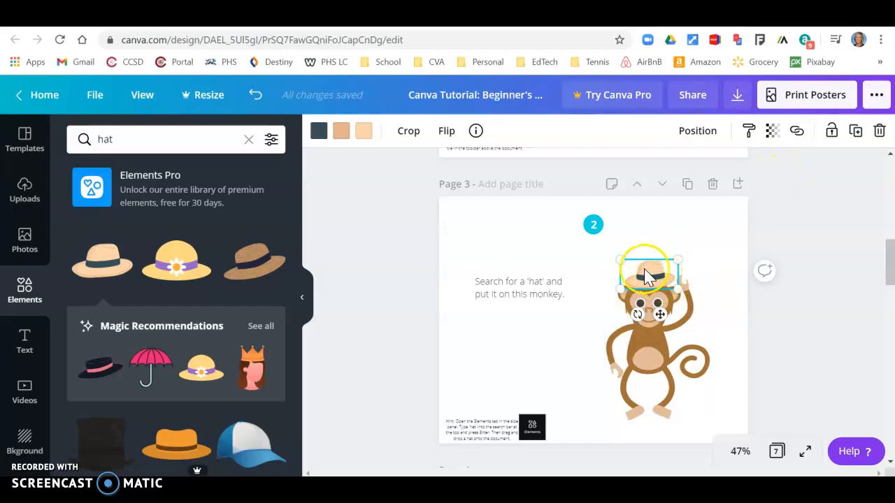
click(698, 133)
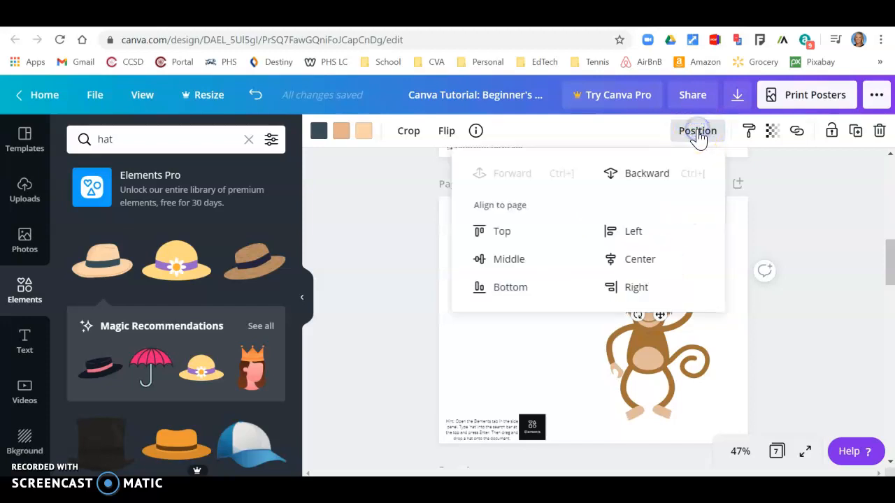
click(637, 175)
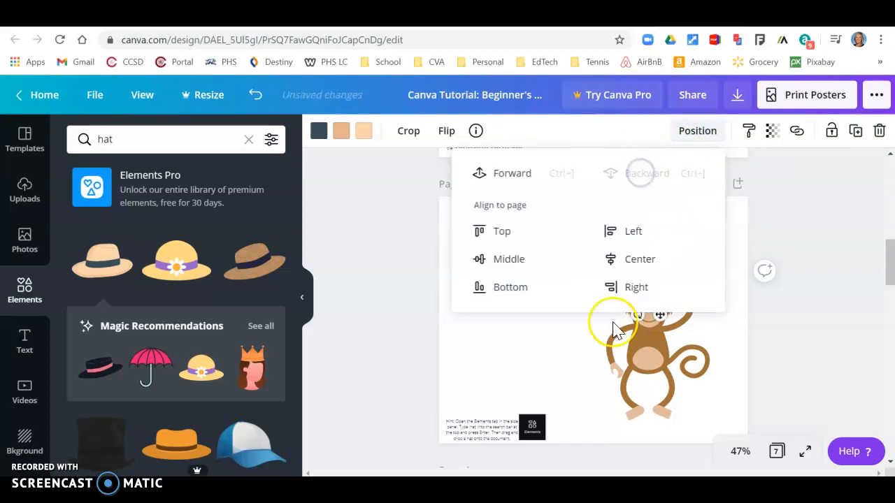
click(549, 360)
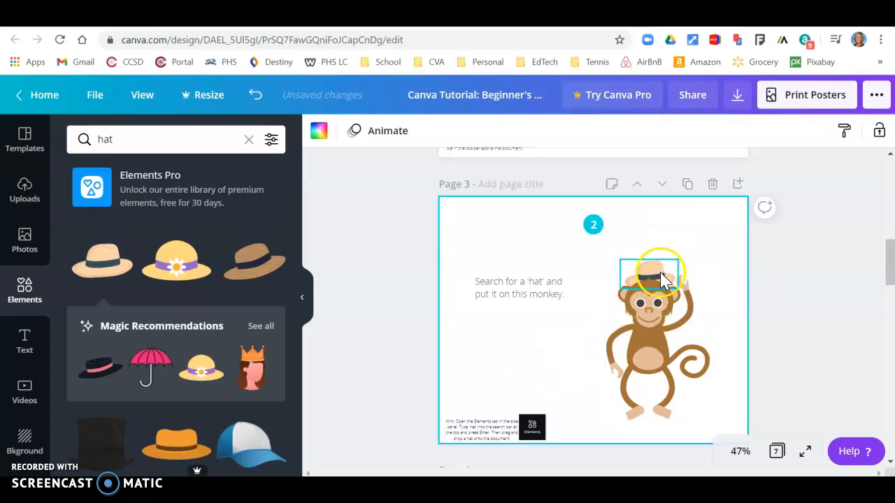
click(660, 336)
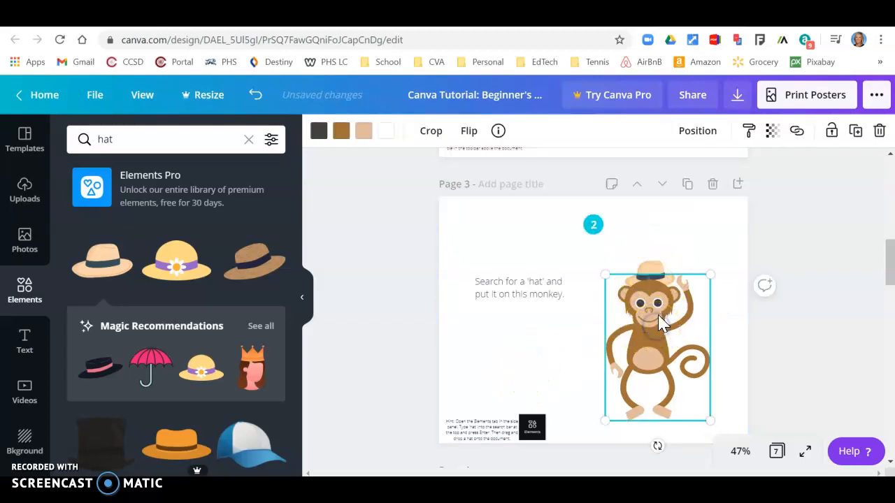
click(650, 269)
click(692, 139)
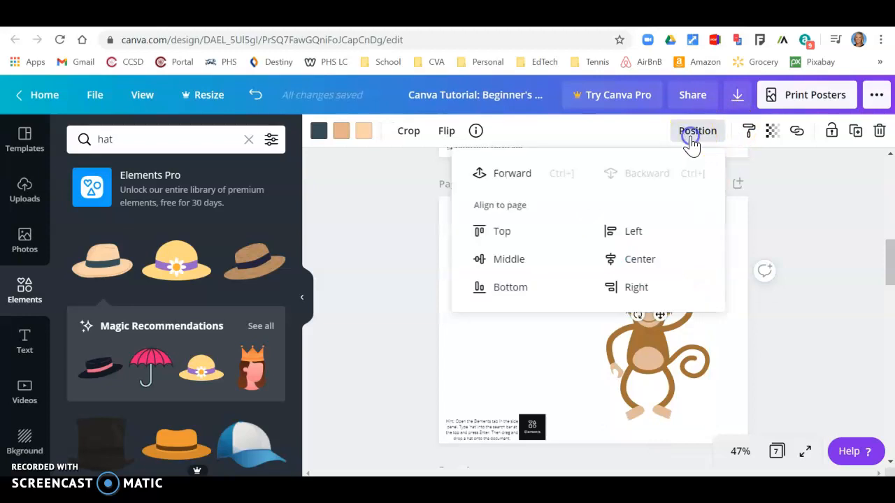
click(511, 174)
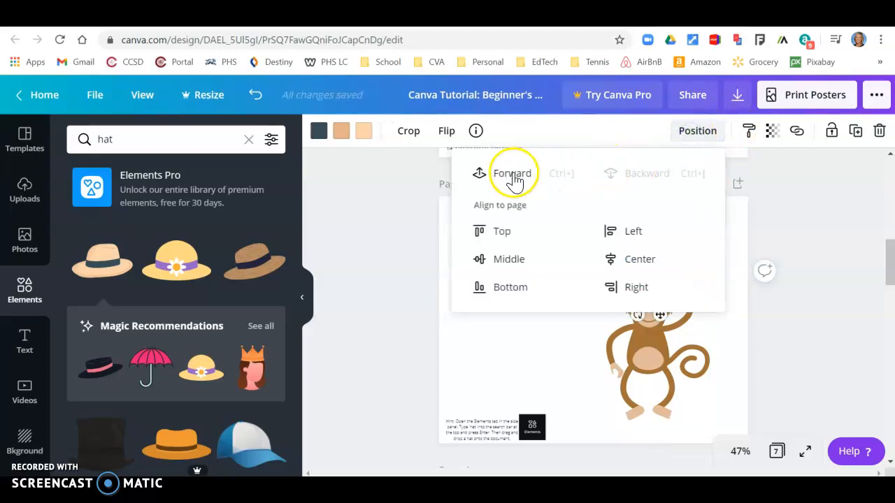
click(565, 325)
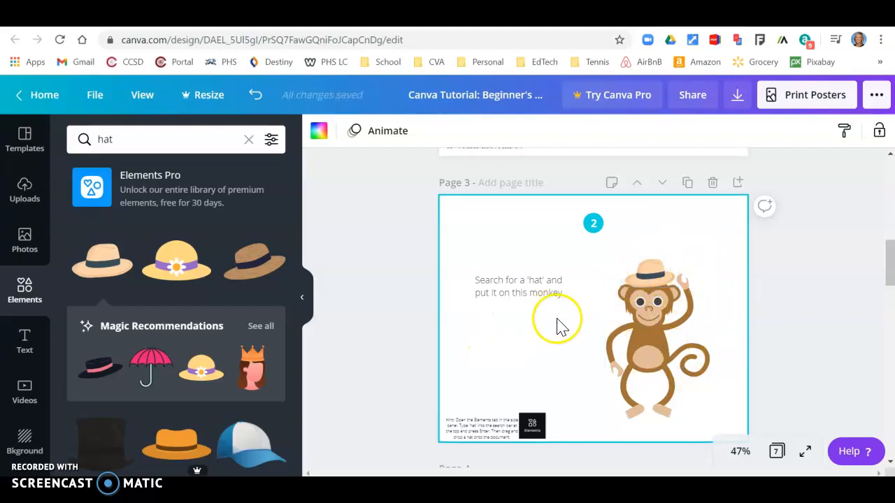
- Apply the dark string-lights photo from Backgrounds to page 4
scroll(560, 327, down, 5)
scroll(674, 326, up, 2)
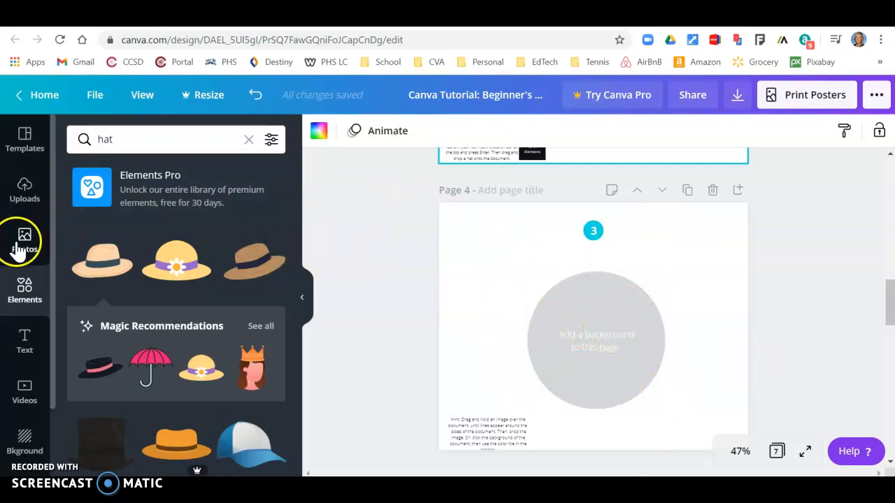
click(31, 447)
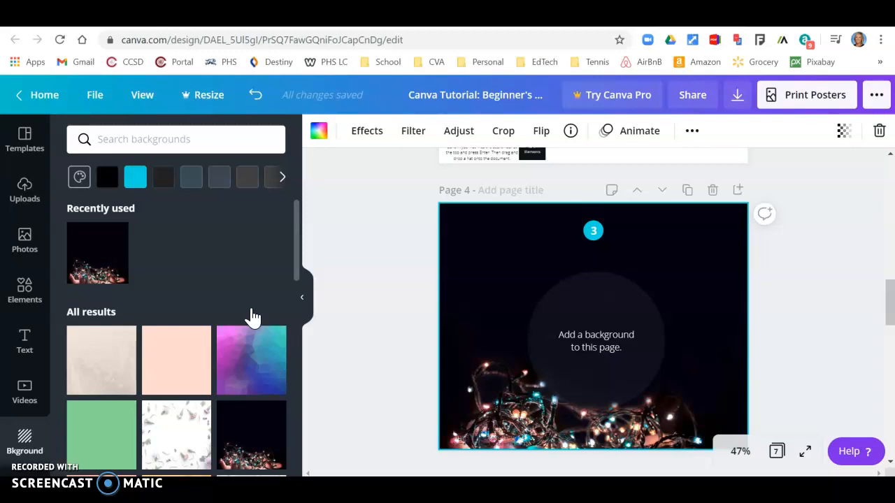
drag(230, 389, 236, 356)
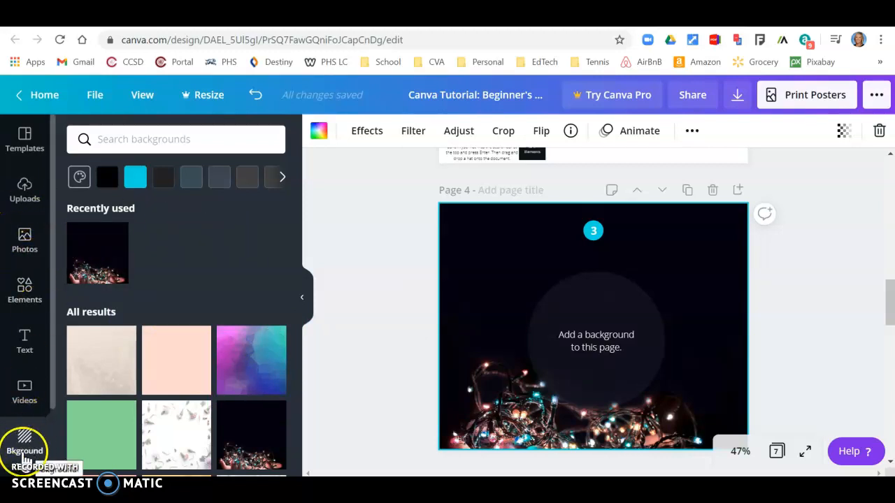
- Drop the plant and striped mug photo onto page 4 and shift it within the crop
click(28, 242)
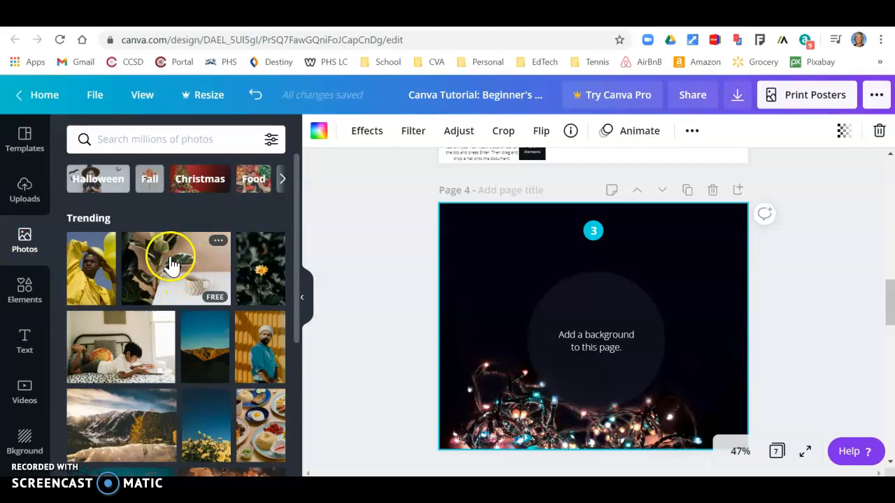
drag(171, 264, 479, 209)
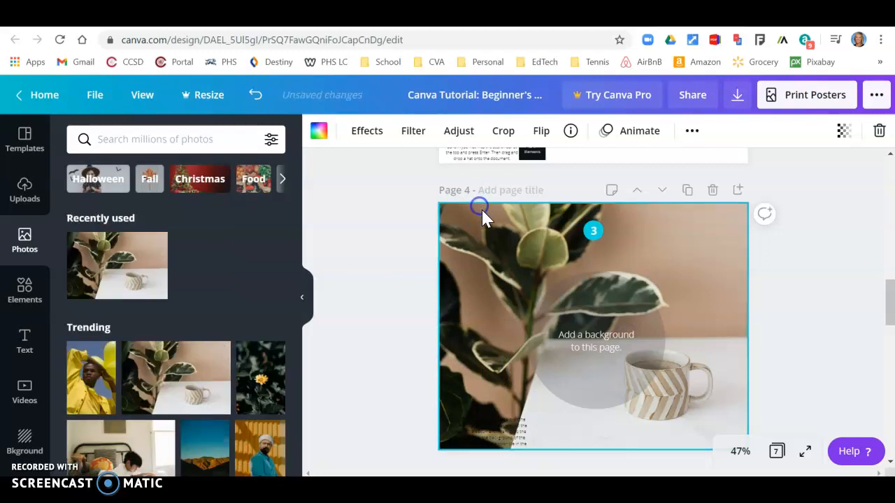
double_click(479, 256)
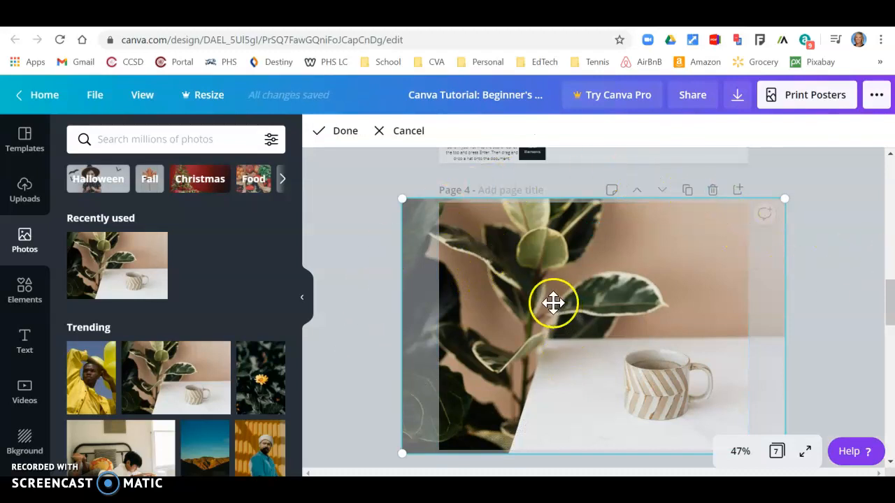
drag(479, 289, 754, 330)
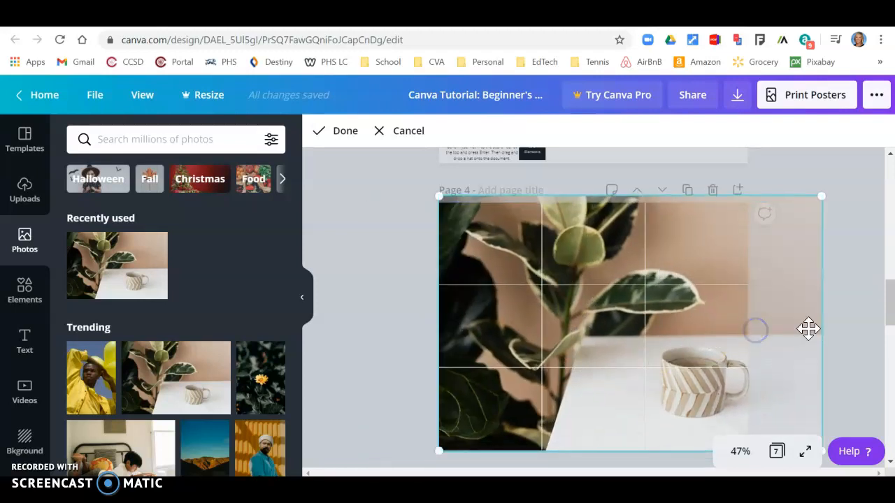
click(390, 344)
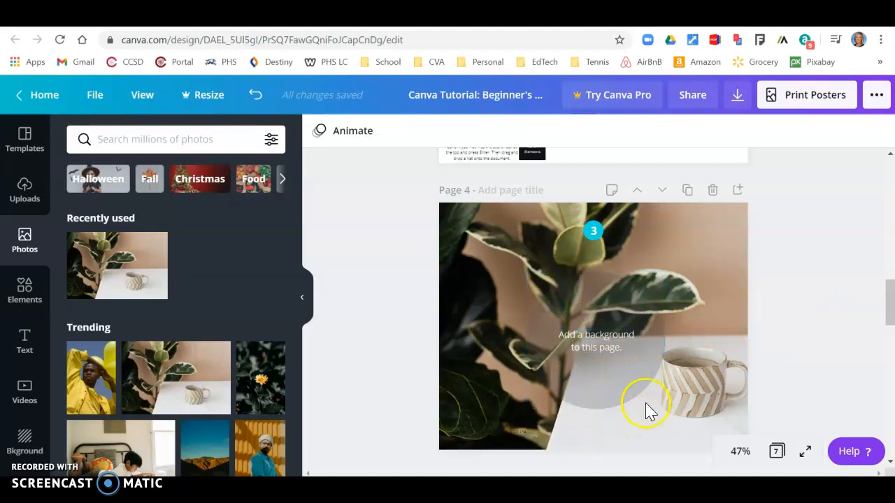
- Make page 4's grey circle semi-transparent at transparency 47 so the plant photo shows through
click(612, 381)
click(606, 327)
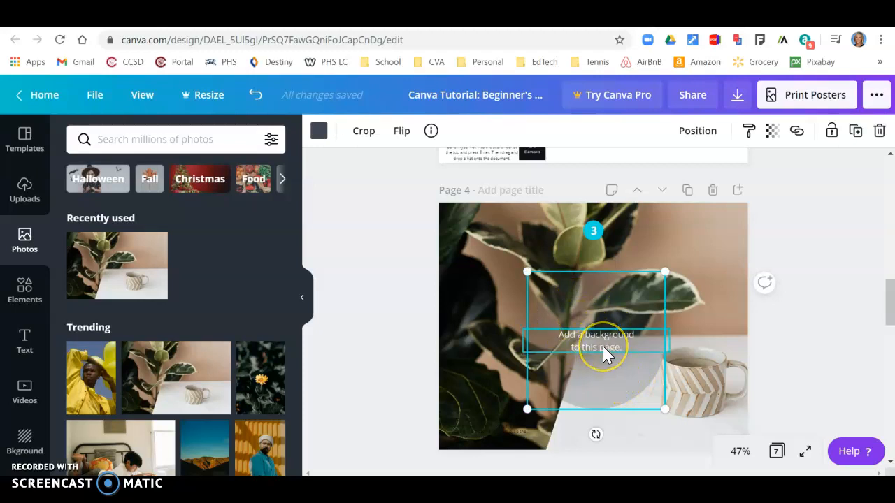
click(612, 387)
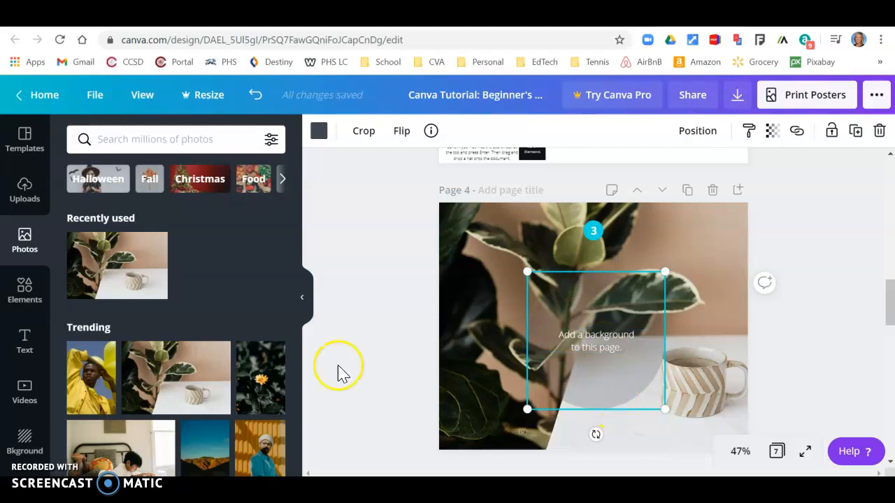
click(774, 136)
drag(662, 179, 687, 187)
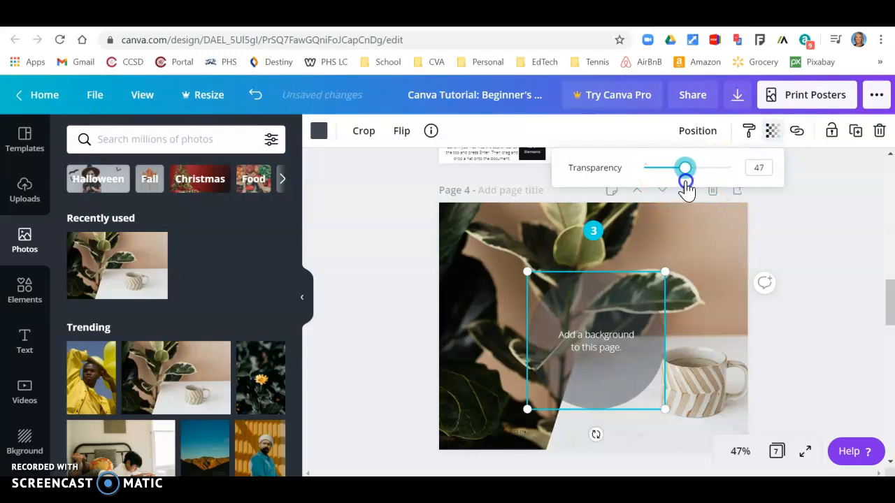
click(724, 323)
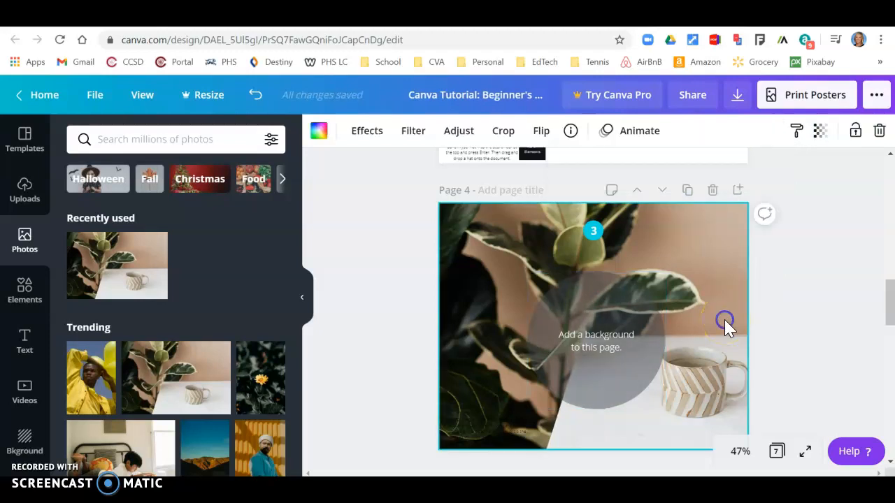
- Search Photos for 'kiwi' and drop a sliced-kiwi photo into page 5's landscape frame
scroll(675, 332, down, 5)
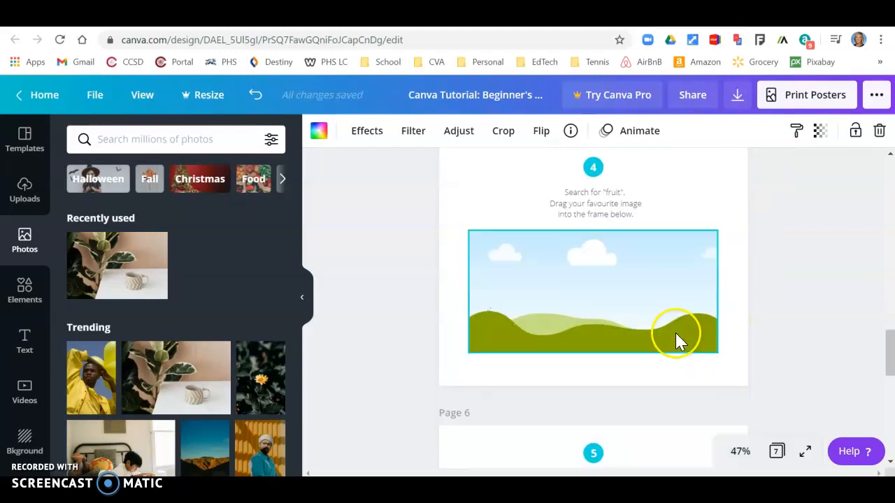
scroll(629, 354, up, 1)
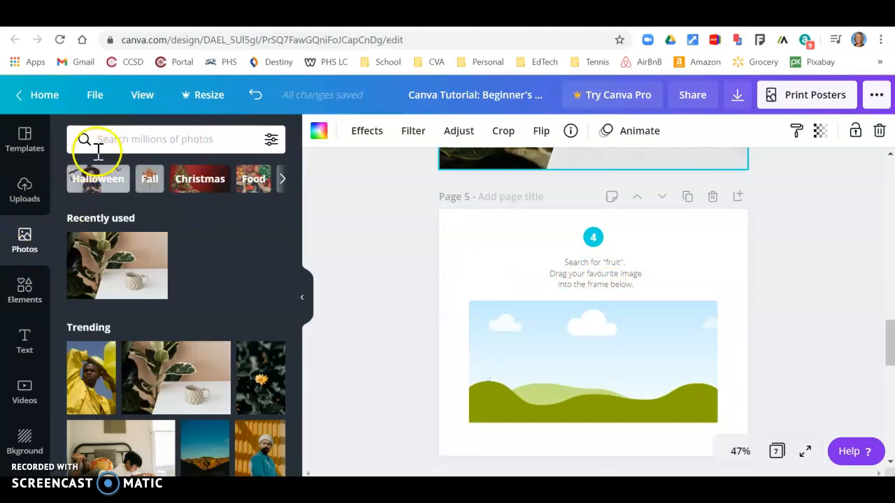
click(122, 144)
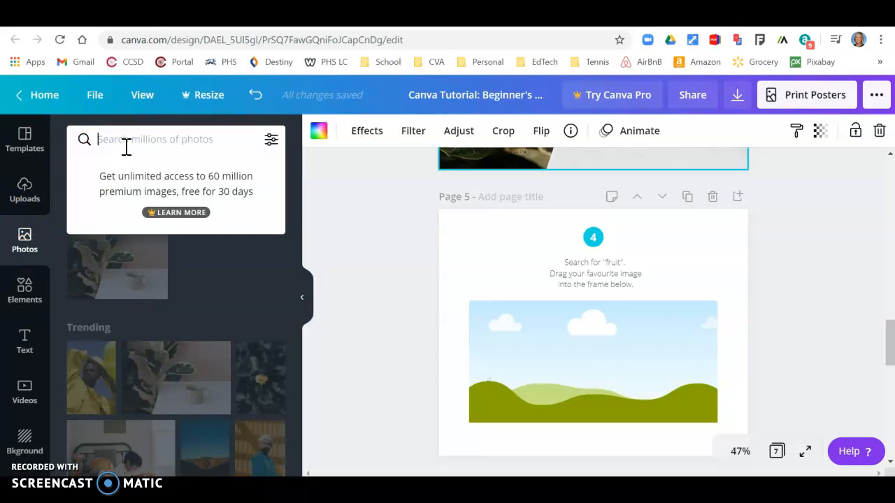
text(kiwi)
key(Return)
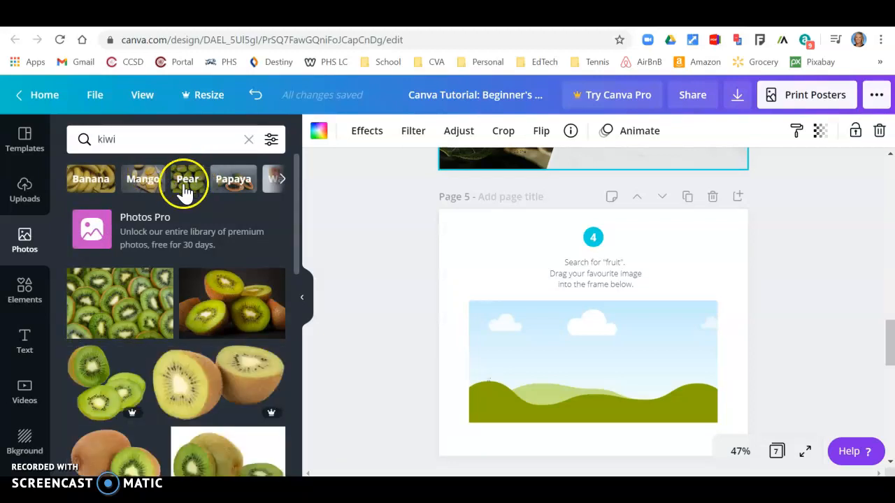
drag(100, 315, 623, 420)
drag(510, 308, 567, 354)
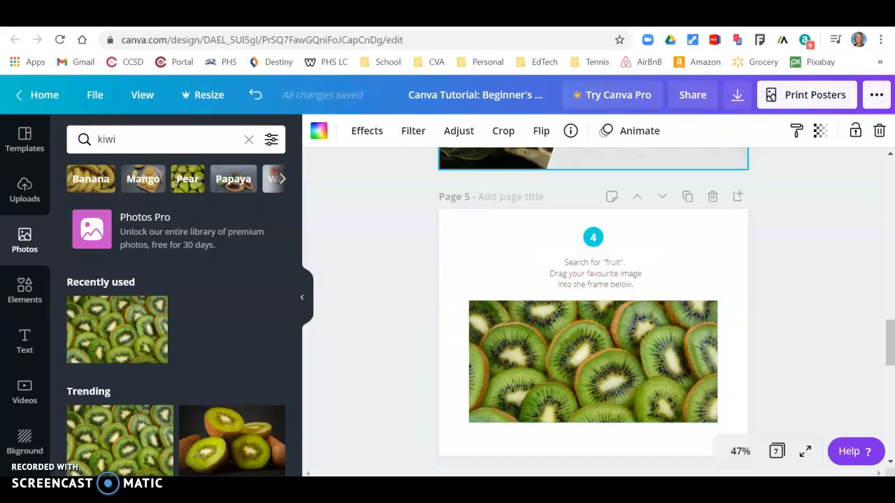
click(16, 301)
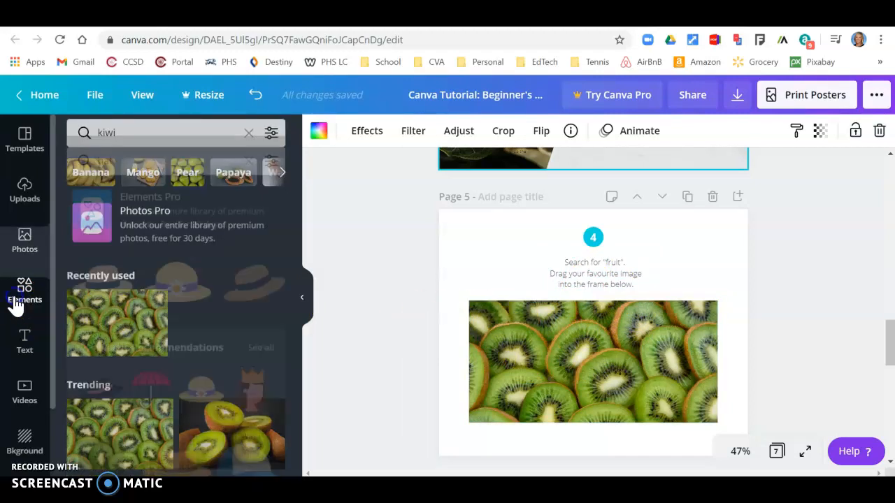
- Place a brush-stroke frame from Elements' Frames onto page 5
click(248, 139)
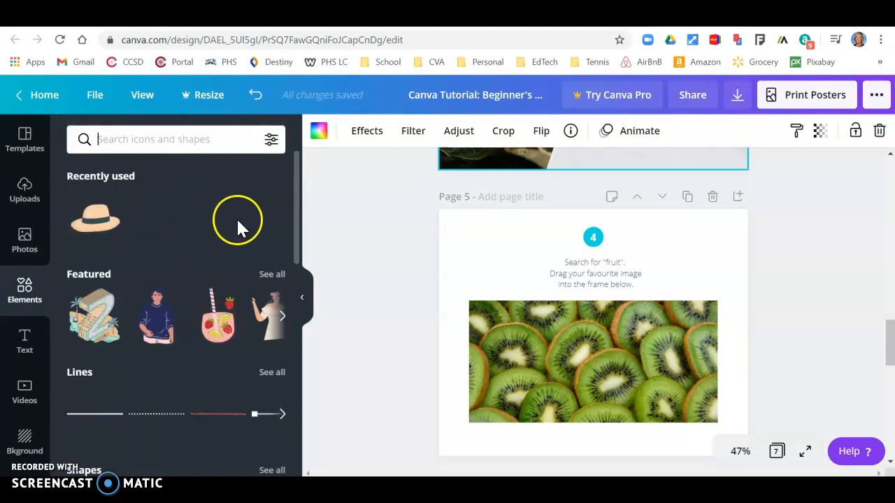
drag(294, 202, 266, 273)
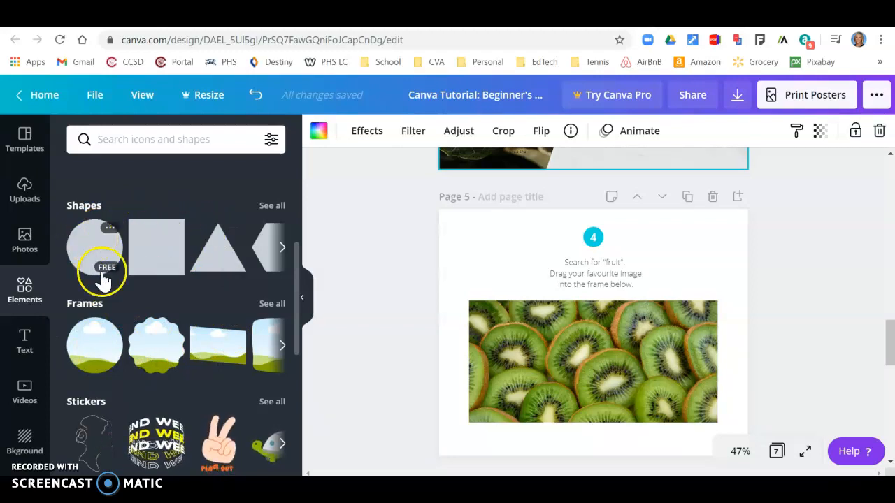
click(277, 306)
drag(298, 213, 321, 346)
mouse_move(253, 327)
mouse_down()
mouse_move(324, 312)
mouse_move(489, 238)
mouse_move(478, 256)
mouse_up()
- Fill the brush-stroke frame with a sliced-mango photo from the Mango search
click(25, 248)
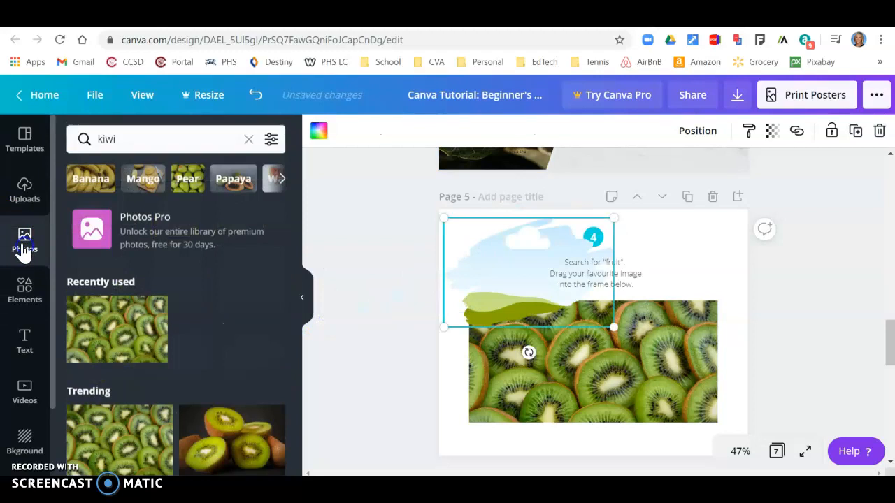
click(143, 181)
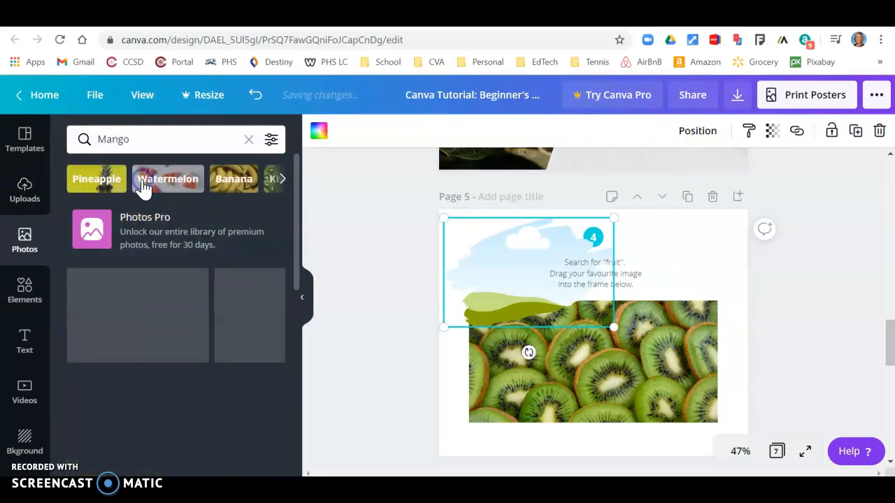
mouse_move(160, 320)
mouse_down()
mouse_move(535, 270)
mouse_move(508, 266)
mouse_up()
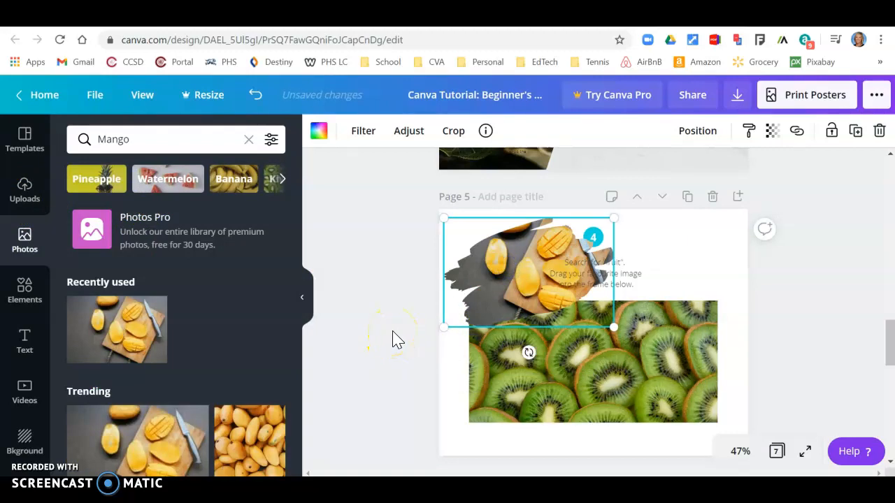
click(570, 327)
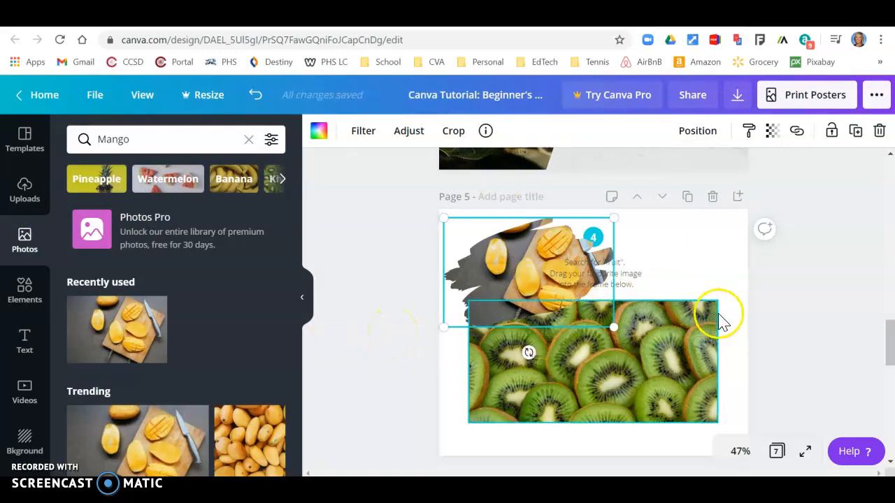
scroll(716, 316, down, 4)
scroll(724, 322, down, 1)
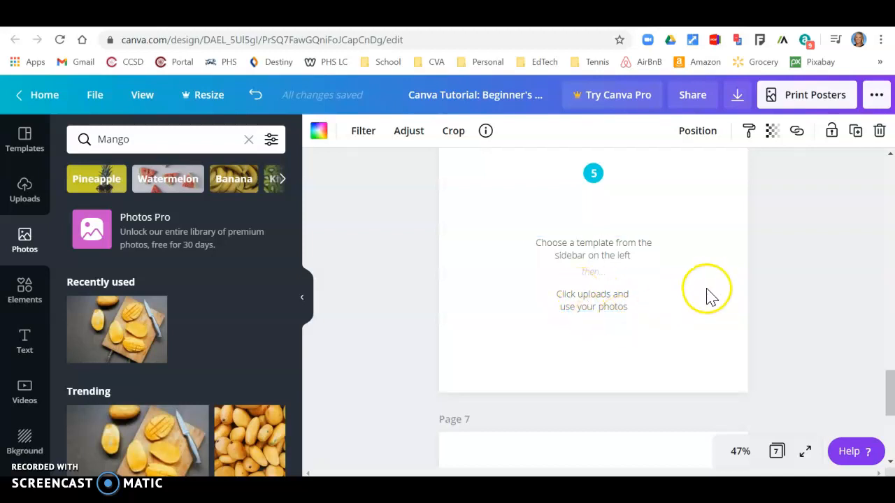
mouse_move(891, 406)
mouse_down()
mouse_move(891, 382)
mouse_move(892, 396)
mouse_up()
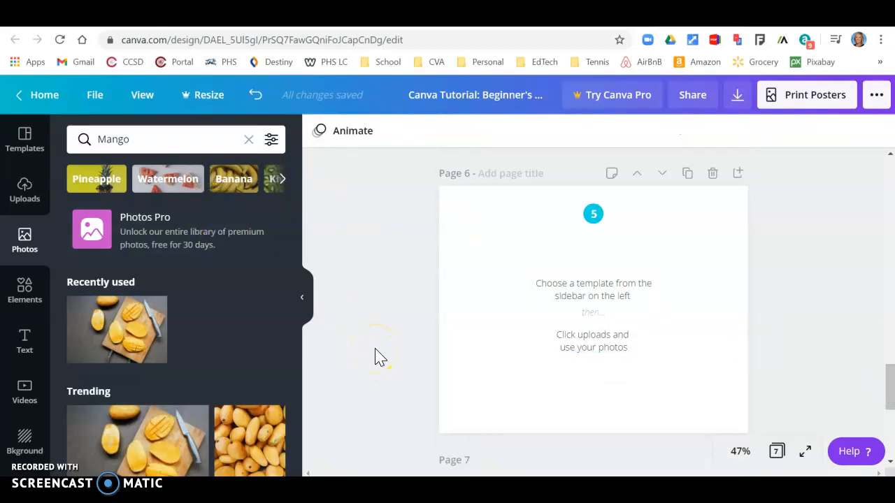
- Replace page 6 with the CULTURE page of the Split Tone Fashion Presentation template
click(25, 149)
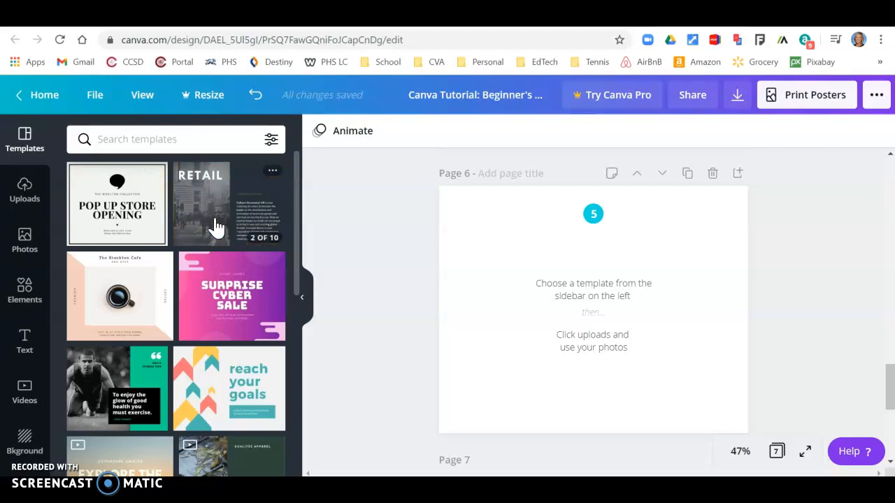
click(194, 217)
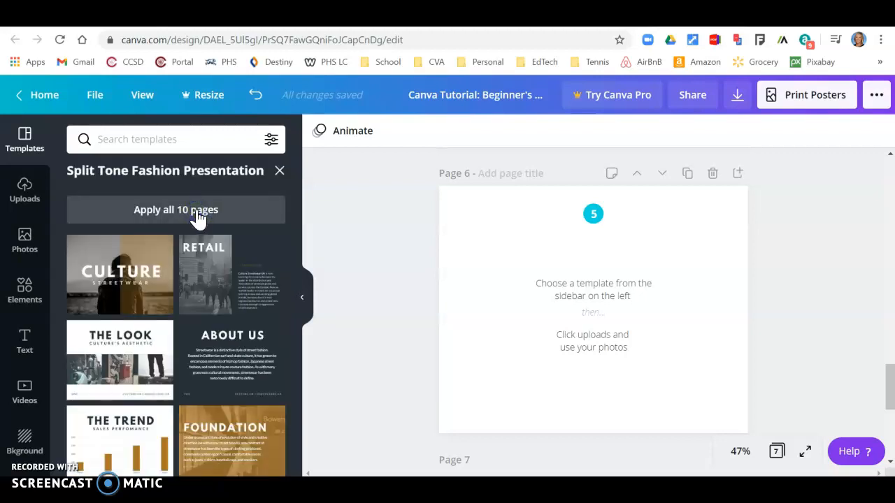
click(119, 287)
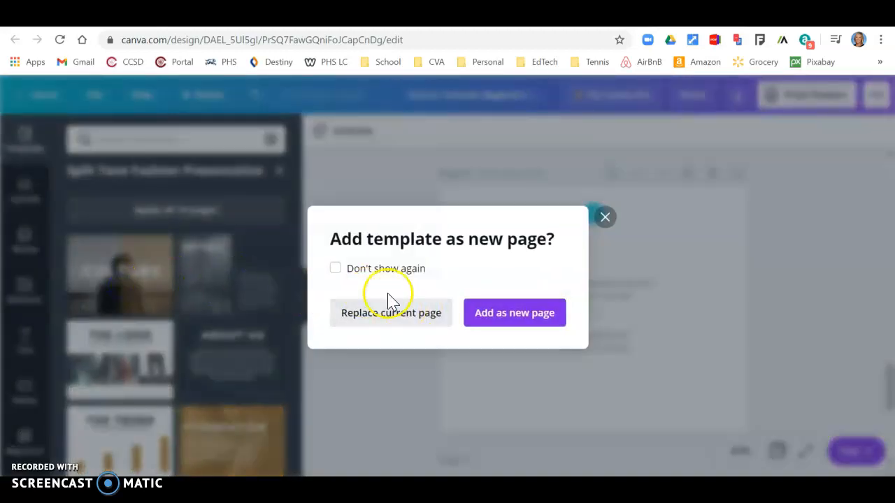
click(402, 325)
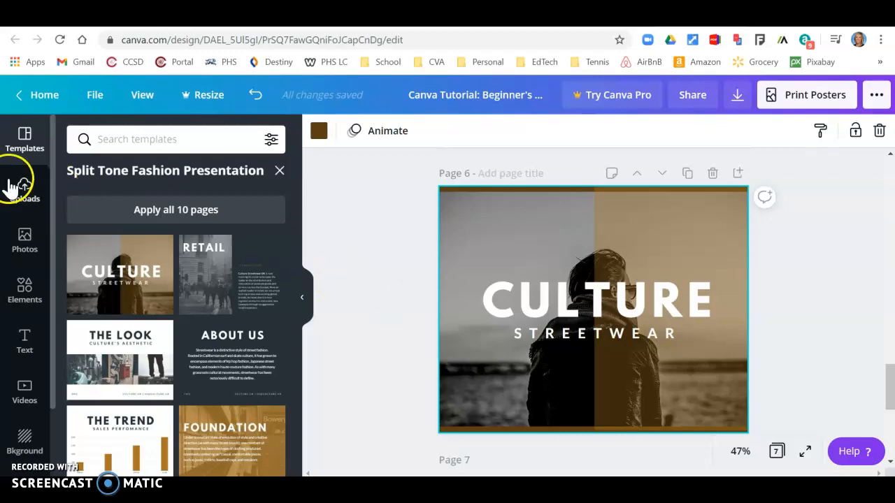
- Bring up the Upload media sources in the Uploads panel
click(26, 197)
click(51, 190)
click(180, 138)
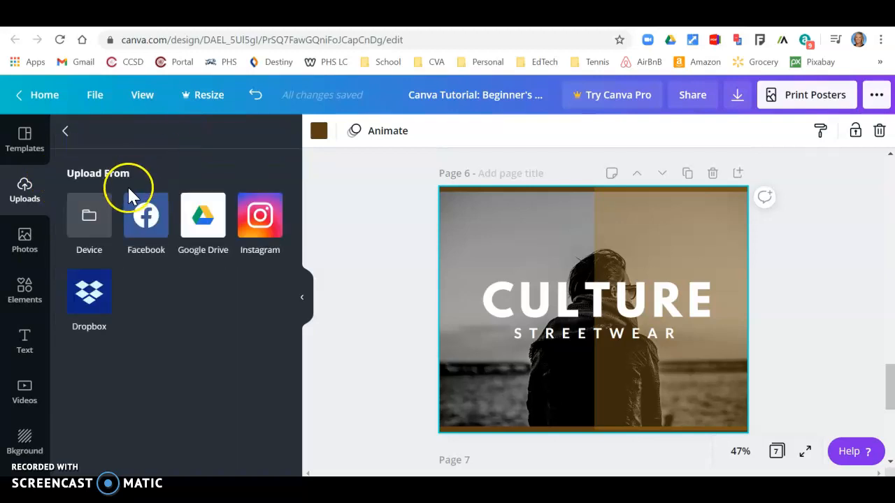
- Upload COLOR_POP from the Personal > birthday photos folder on the device
click(86, 215)
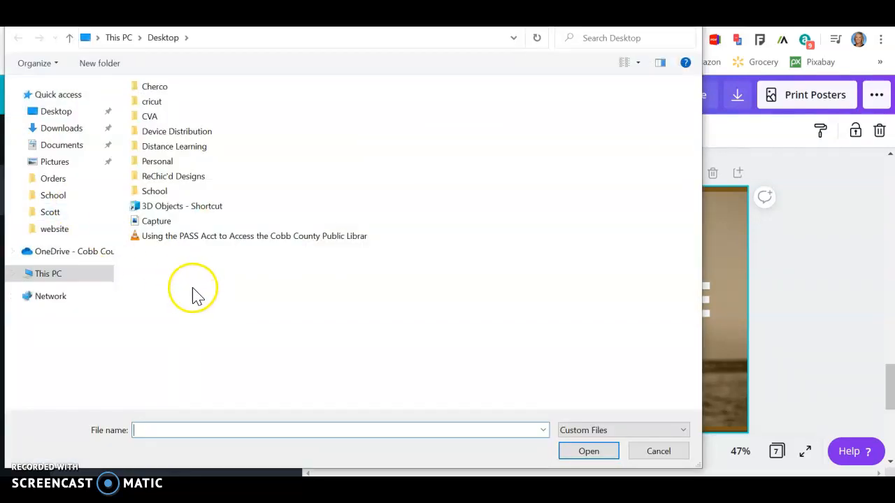
double_click(163, 162)
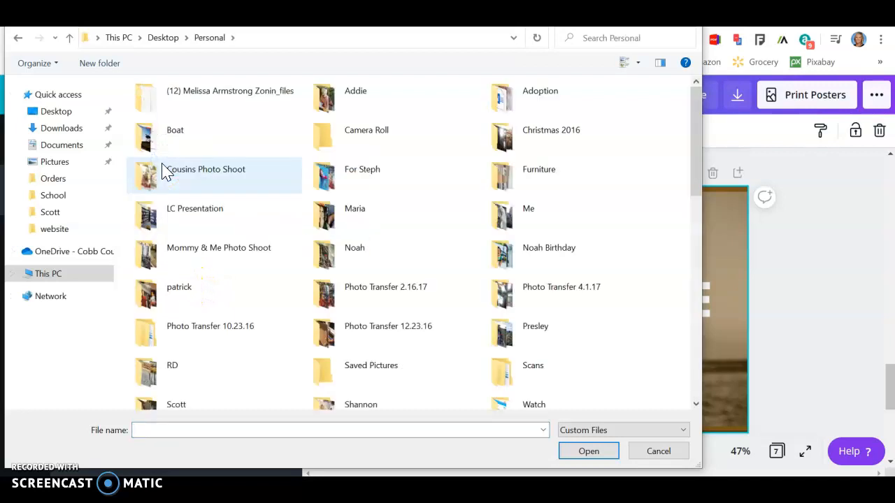
double_click(570, 267)
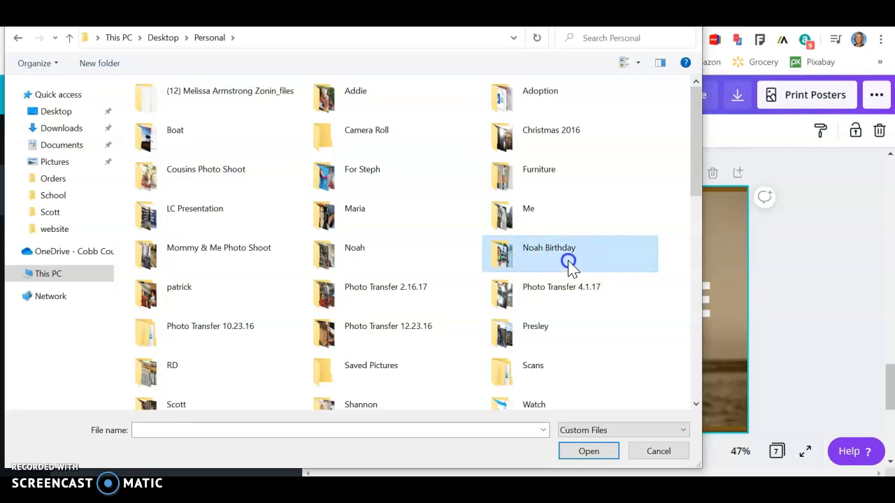
click(146, 235)
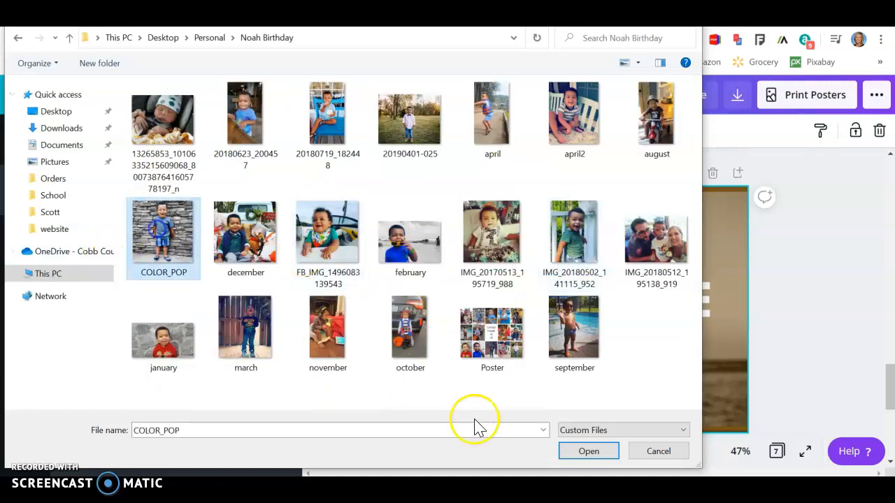
click(614, 453)
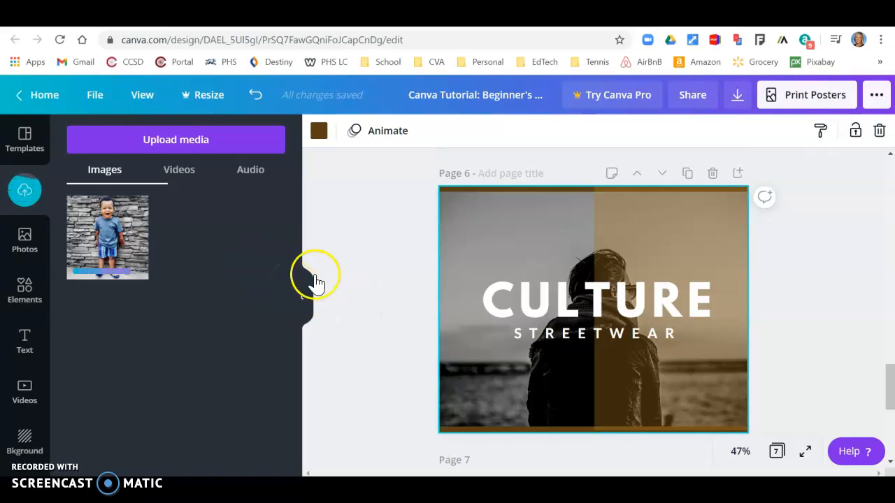
- Set the uploaded boy photo as page 6's background, cropped down so his face shows
drag(130, 224, 478, 274)
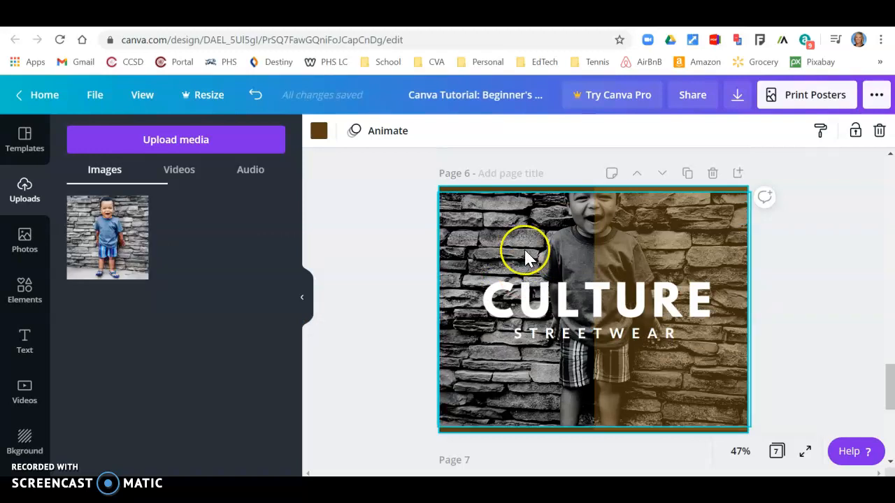
click(527, 248)
double_click(527, 248)
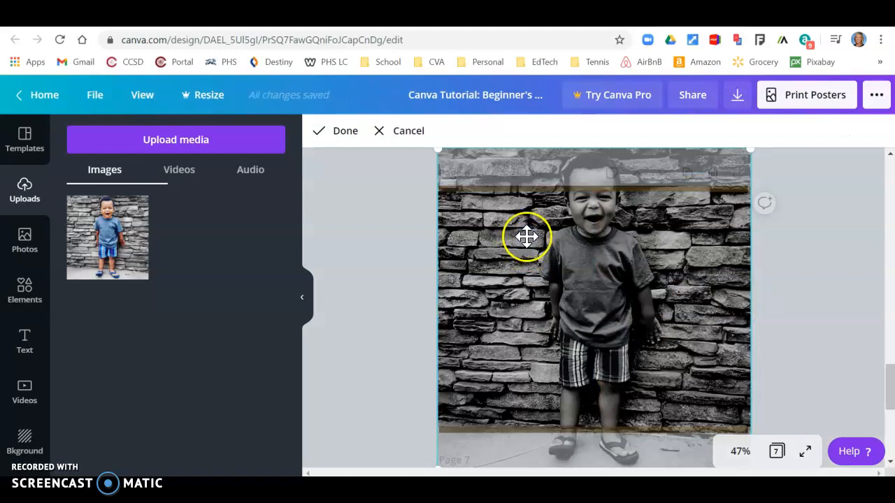
drag(524, 232, 520, 298)
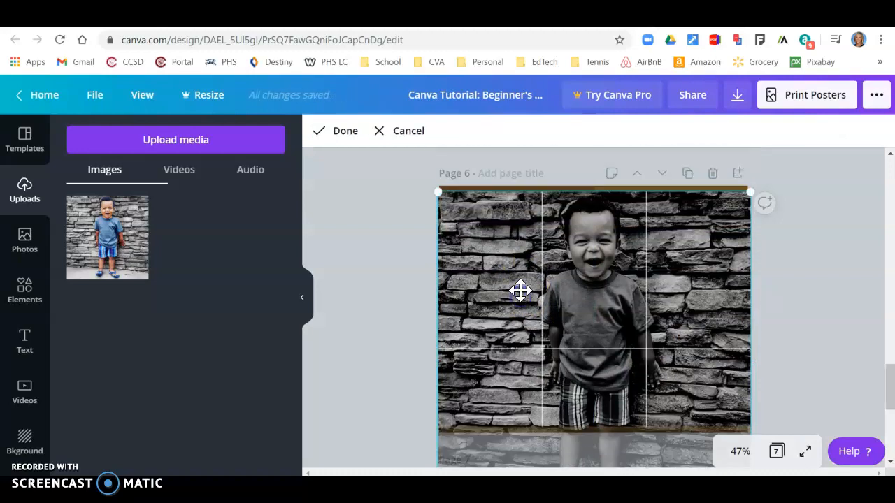
click(390, 318)
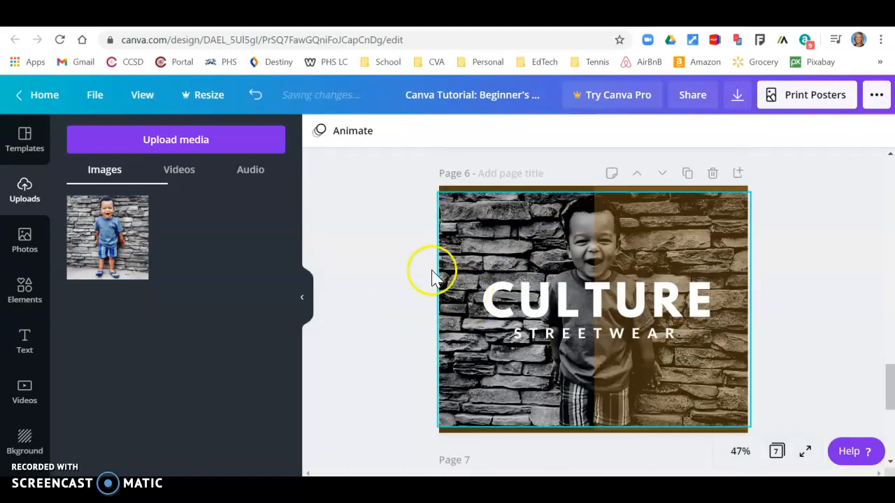
click(599, 264)
click(503, 355)
click(424, 343)
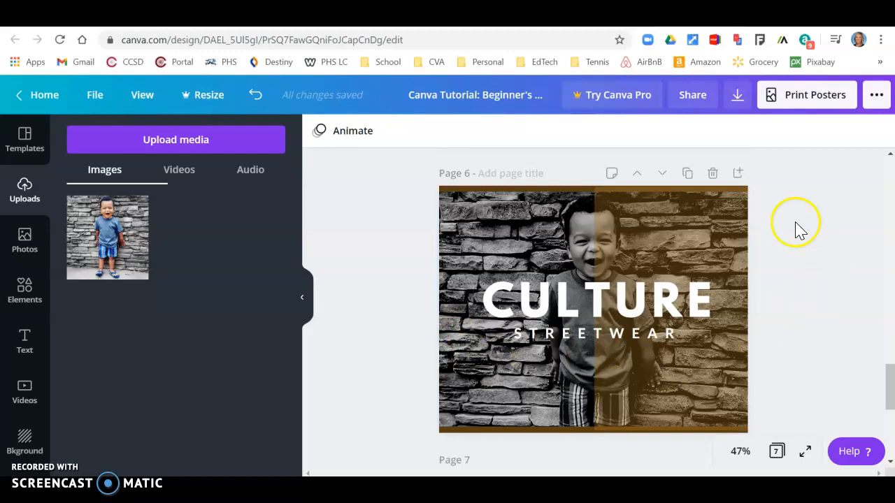
- Replace the CULTURE title on page 6 with the child's first name
click(569, 299)
click(570, 303)
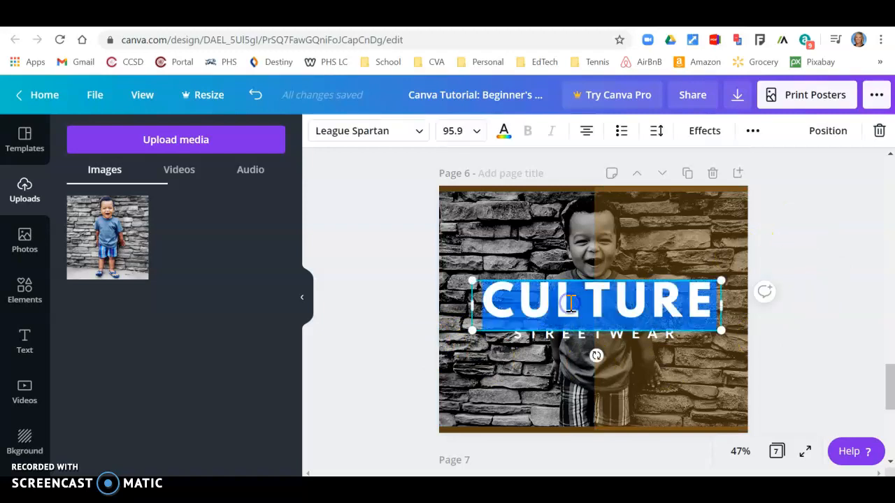
text(NOAH)
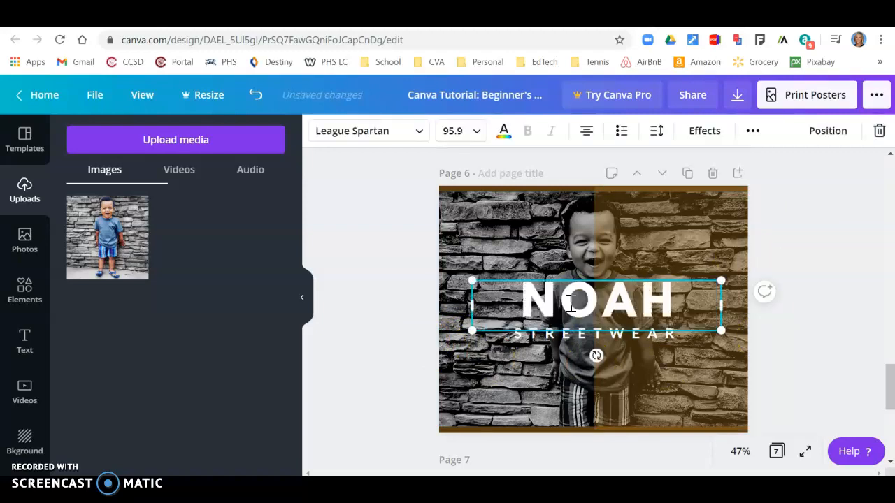
click(835, 335)
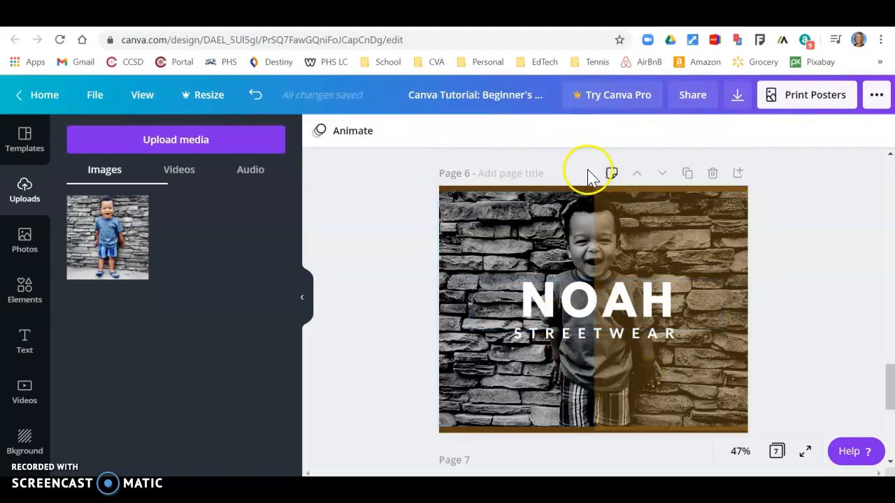
- Try Aileron Regular on the title, then undo to keep League Spartan
click(567, 307)
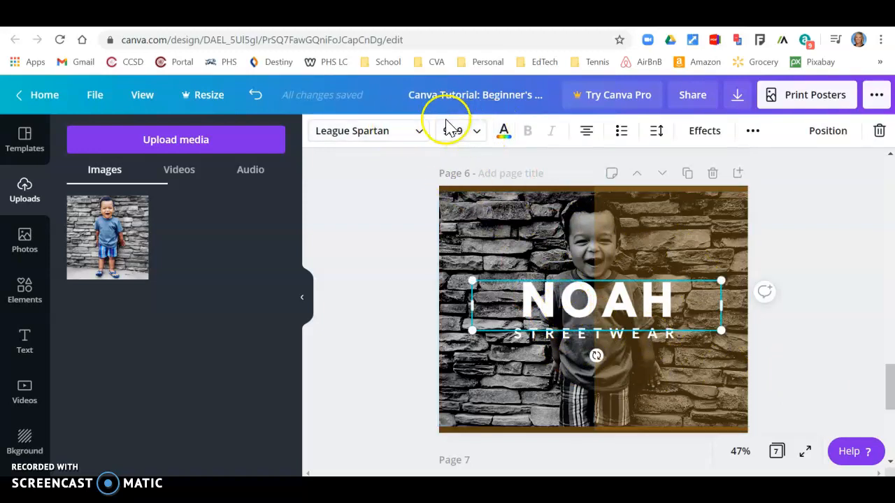
click(419, 133)
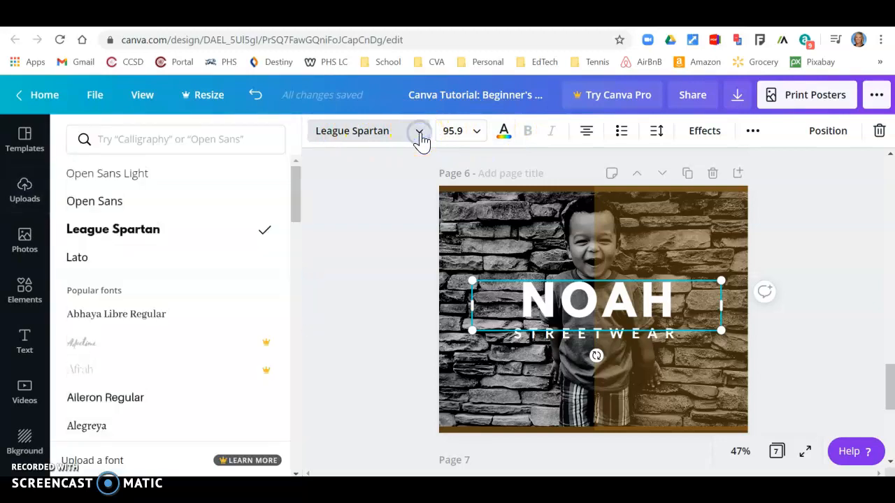
drag(294, 180, 293, 204)
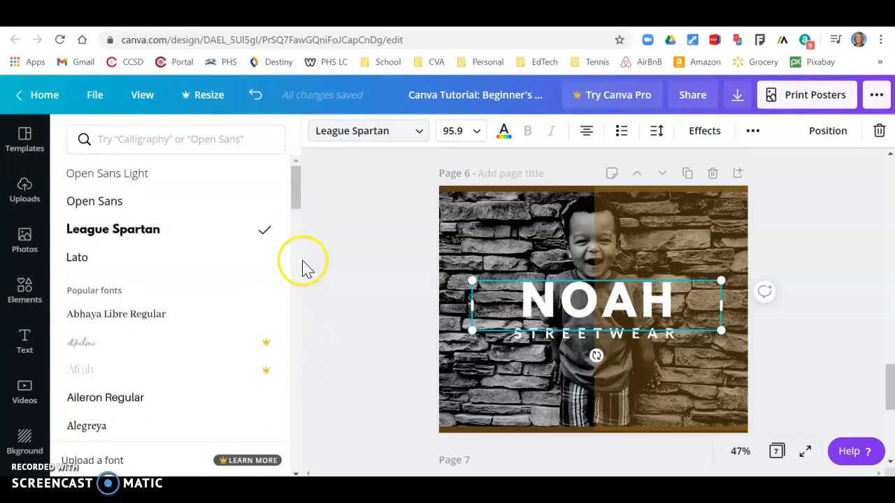
drag(299, 198, 298, 227)
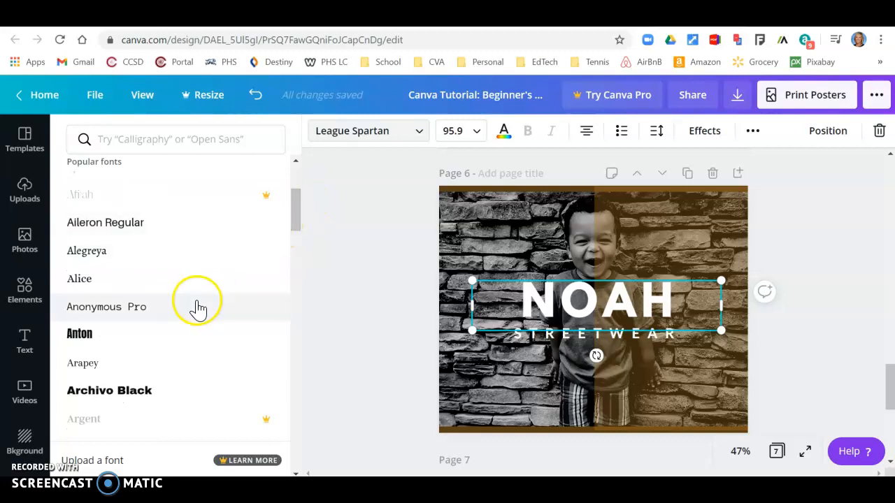
click(195, 239)
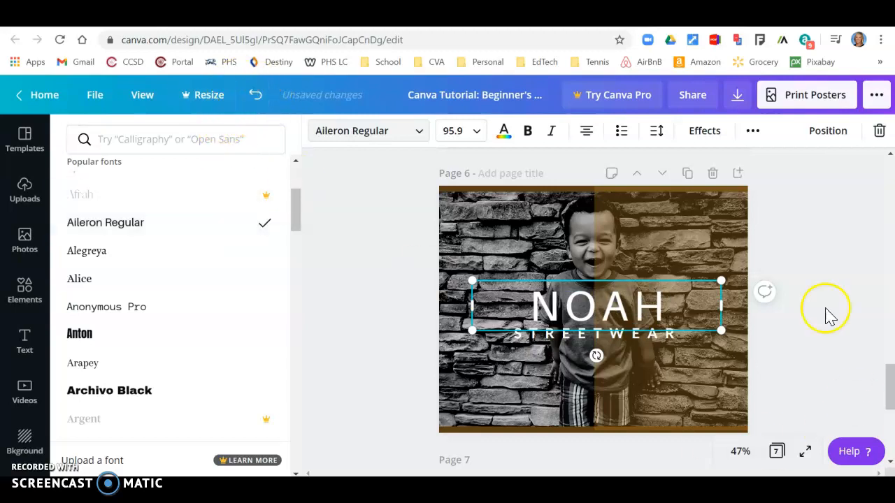
click(256, 97)
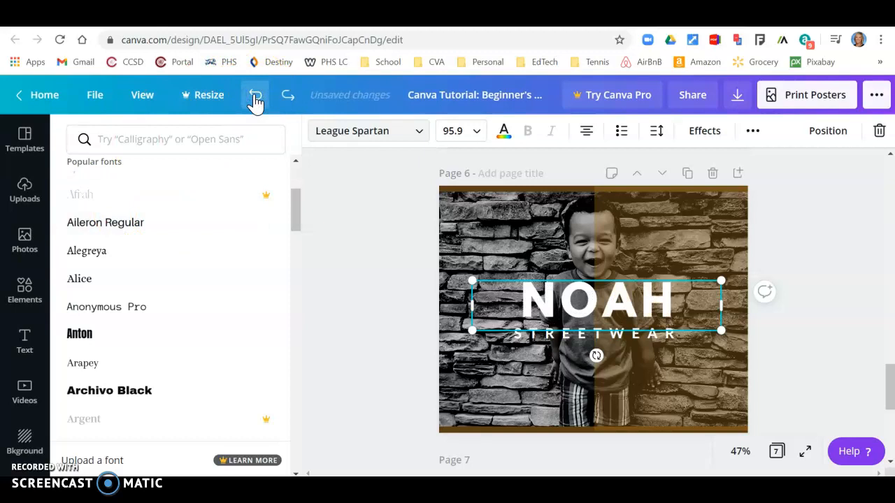
click(363, 300)
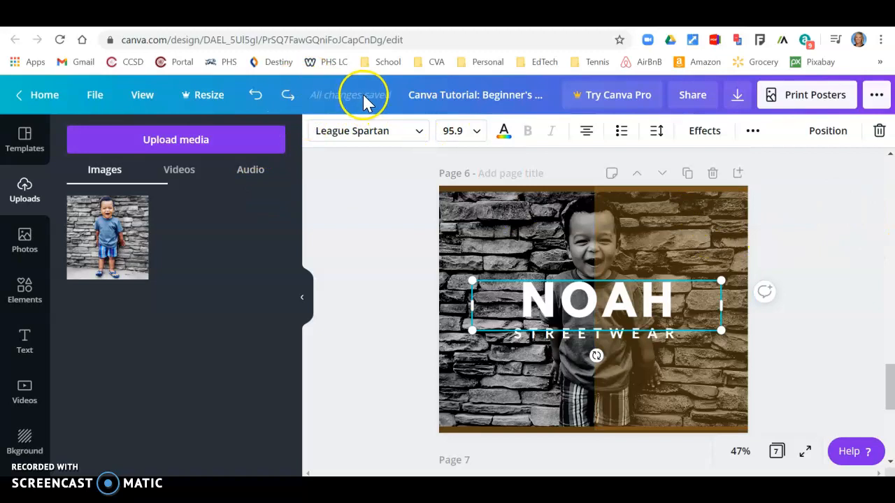
click(393, 202)
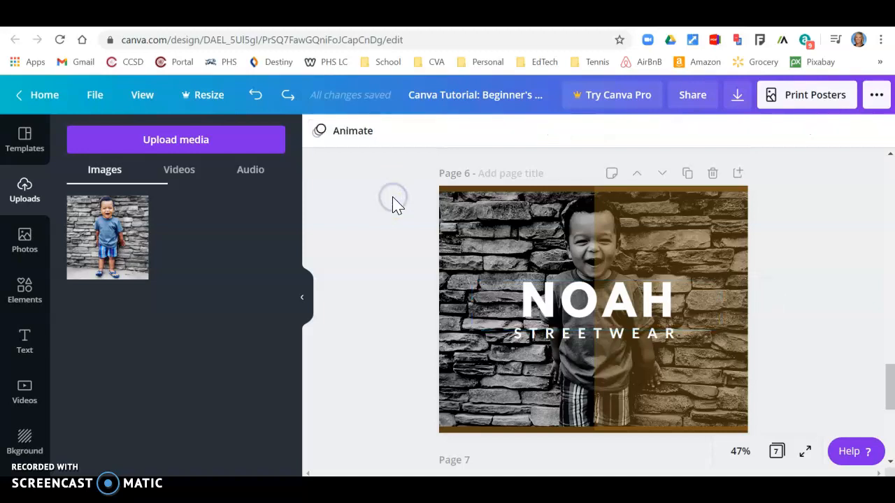
- Check page 6's photo halves, then open a new browser tab on Google's start page
scroll(399, 224, down, 5)
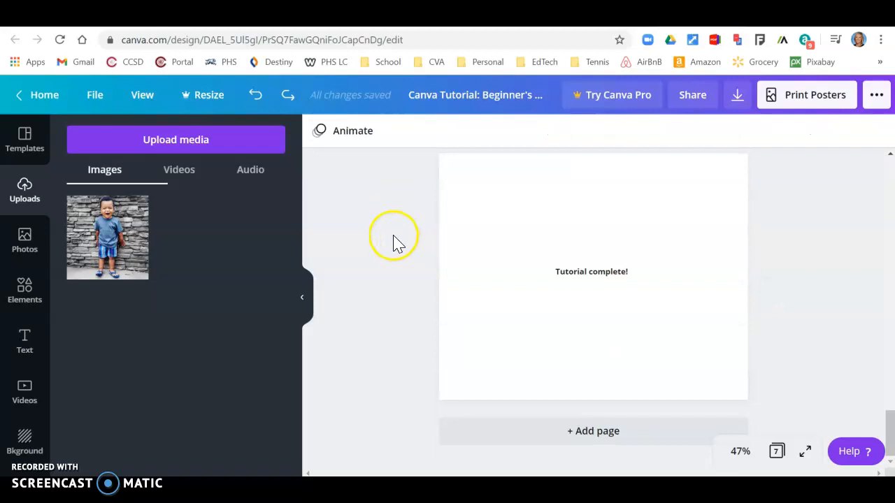
scroll(428, 279, up, 5)
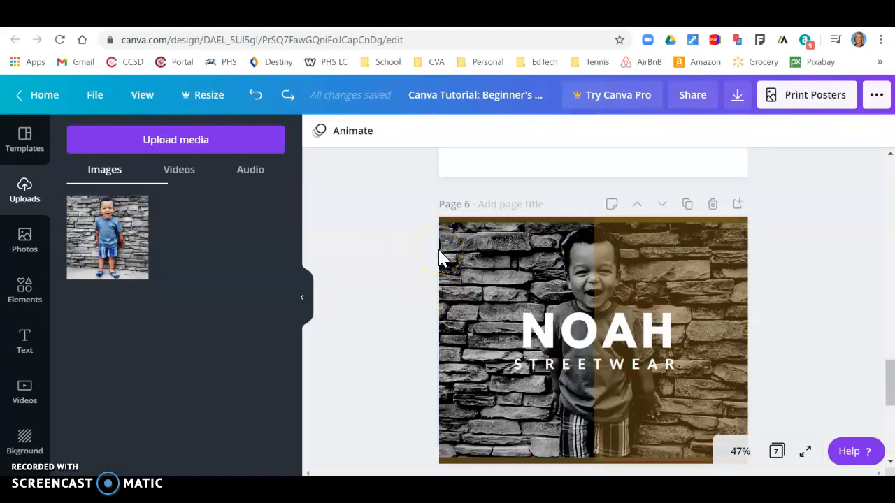
click(445, 262)
click(465, 263)
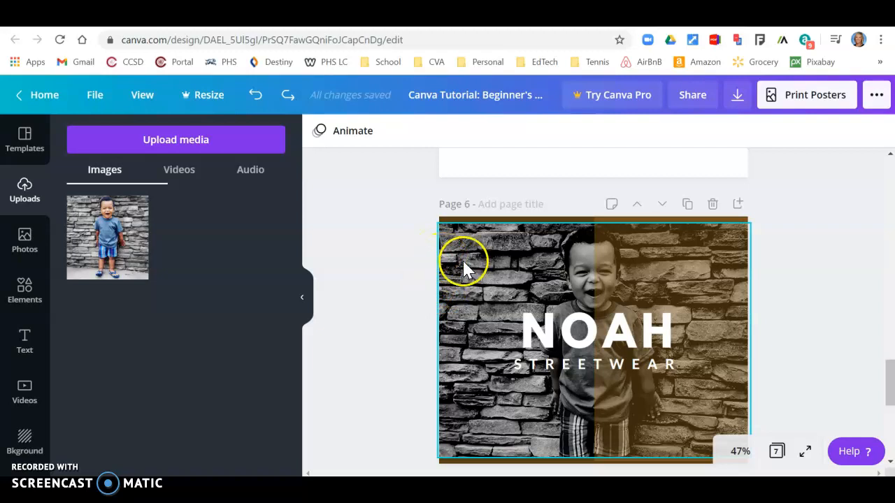
click(635, 239)
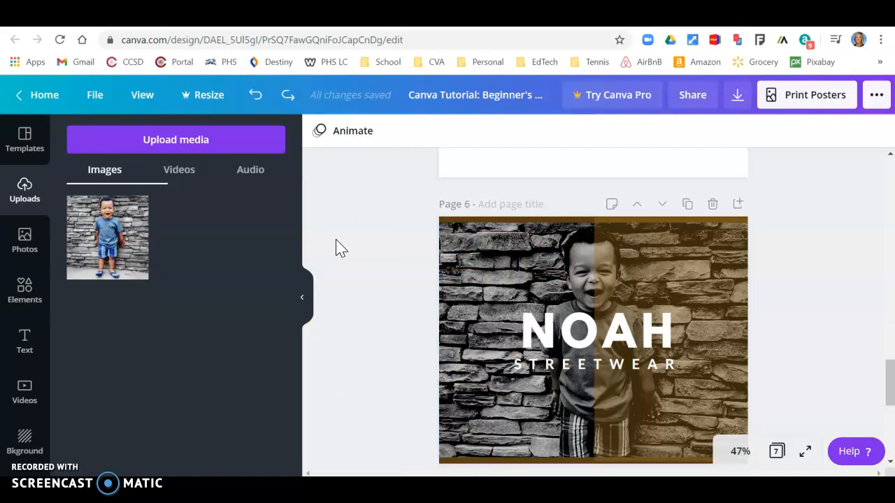
key(ctrl+t)
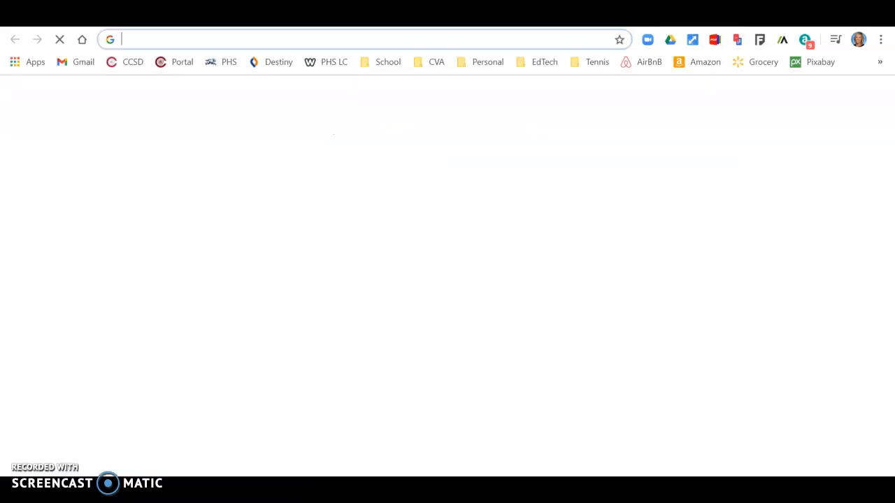
- Go to Pixabay and search for tennis images
click(805, 64)
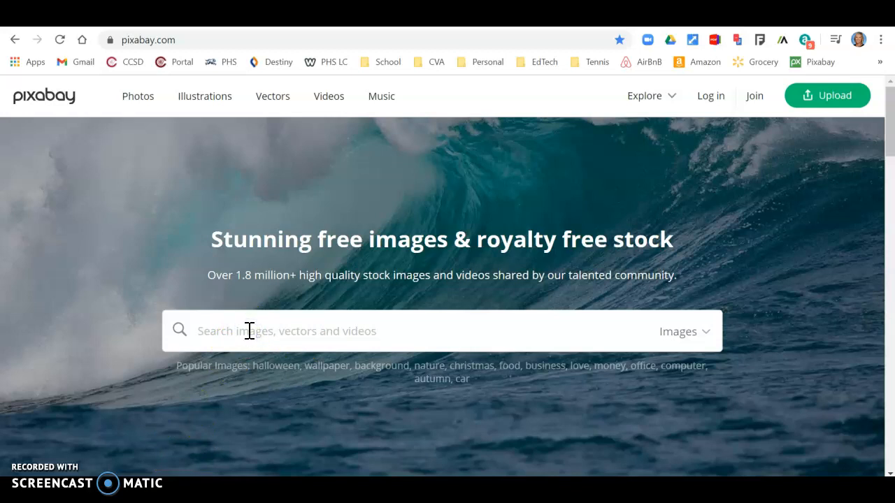
text(nnis)
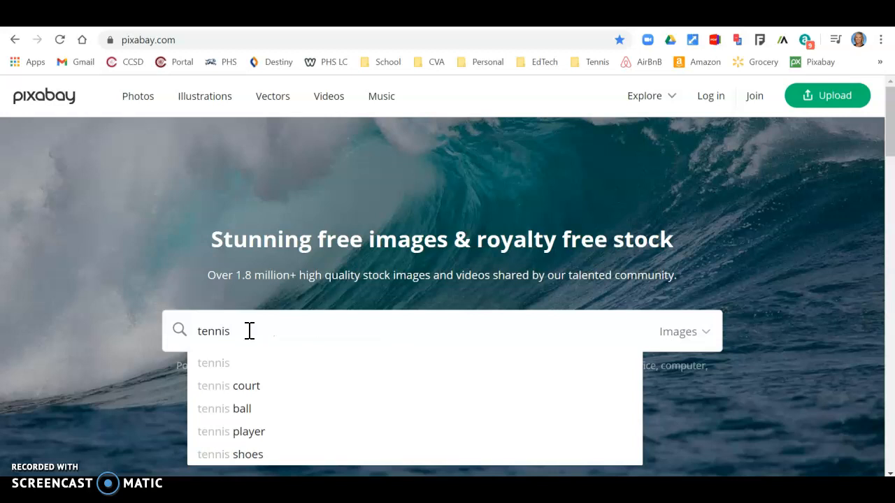
key(Return)
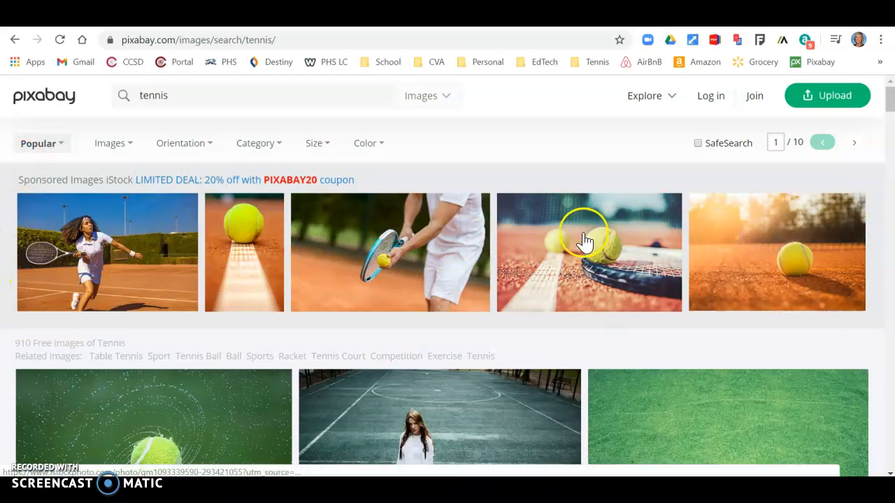
scroll(491, 253, down, 3)
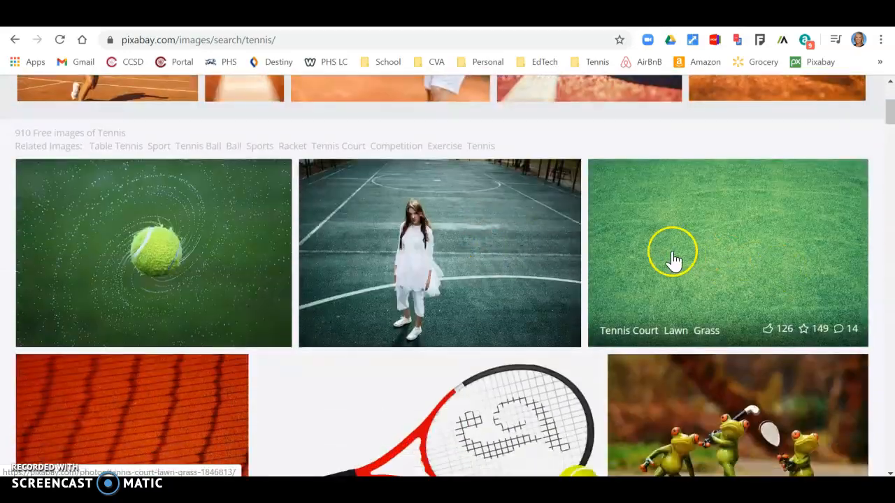
scroll(674, 257, down, 6)
scroll(671, 294, down, 6)
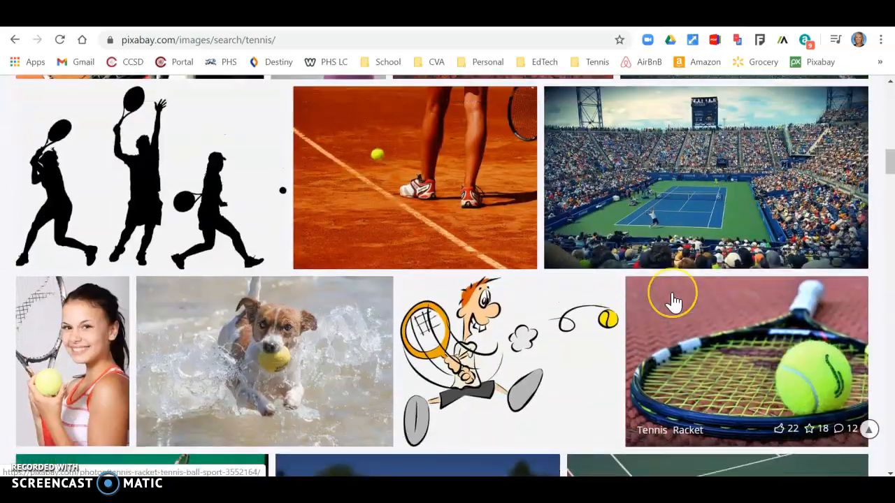
scroll(674, 301, up, 12)
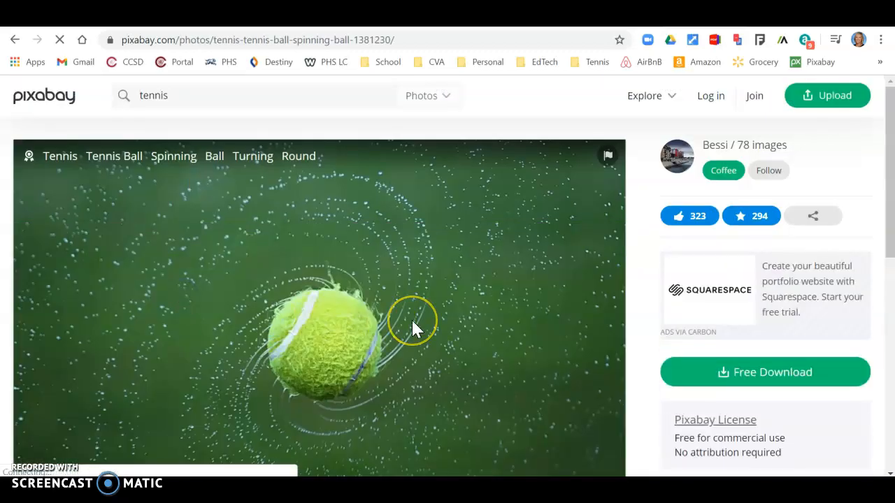
scroll(412, 328, down, 1)
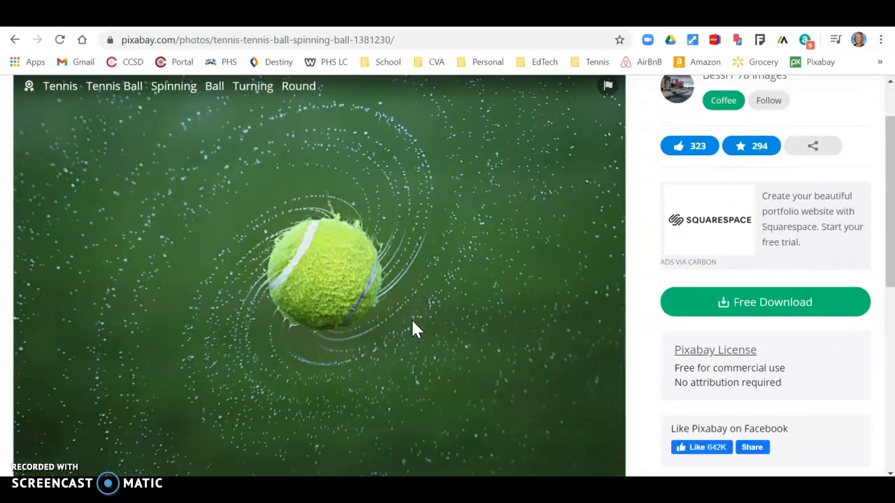
- Download the spinning tennis-ball photo at 1920×1311 after the captcha, then return to Canva
click(815, 316)
click(733, 433)
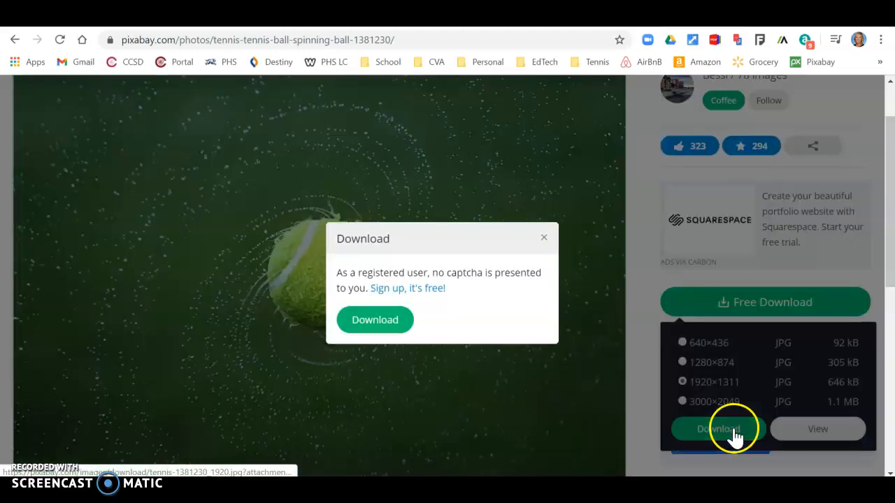
click(354, 300)
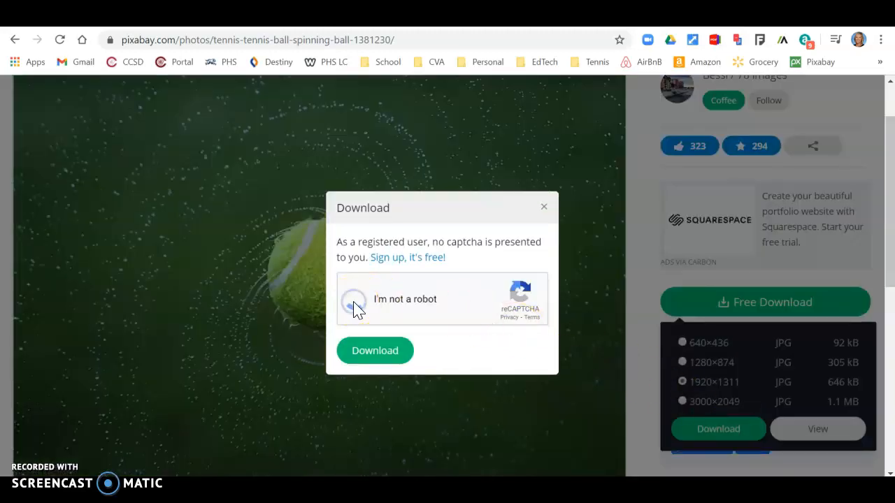
click(380, 355)
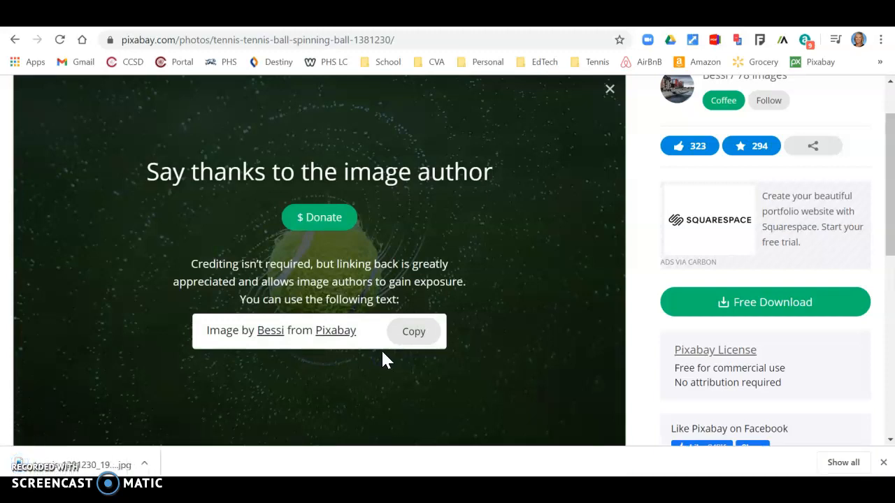
key(ctrl+shift+Tab)
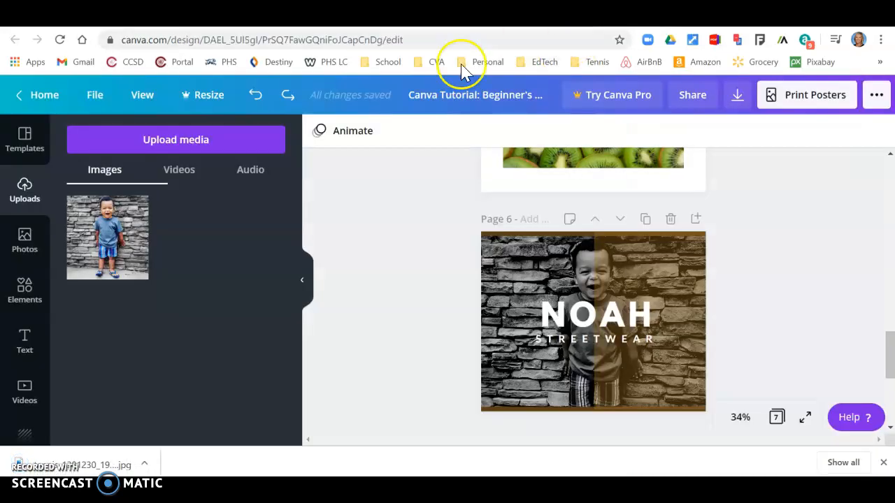
- Upload tennis-1381230_1920 from Downloads and drag it onto the page 6 design
click(172, 142)
click(94, 217)
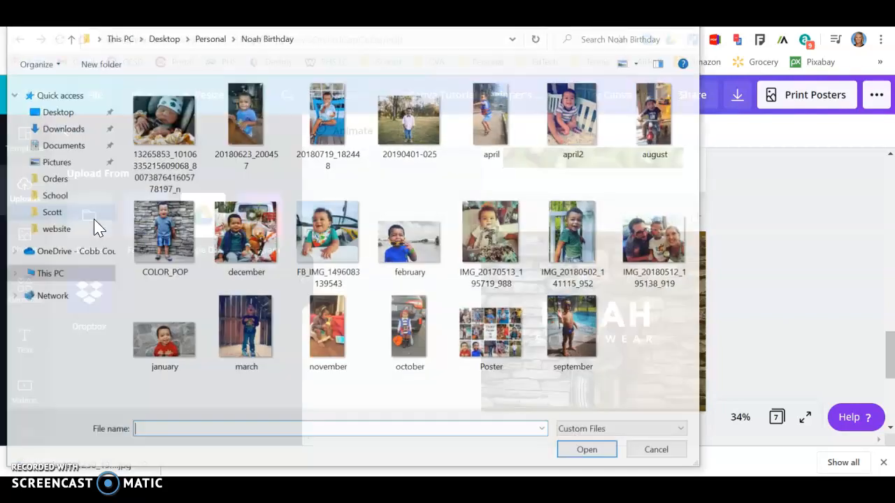
click(72, 132)
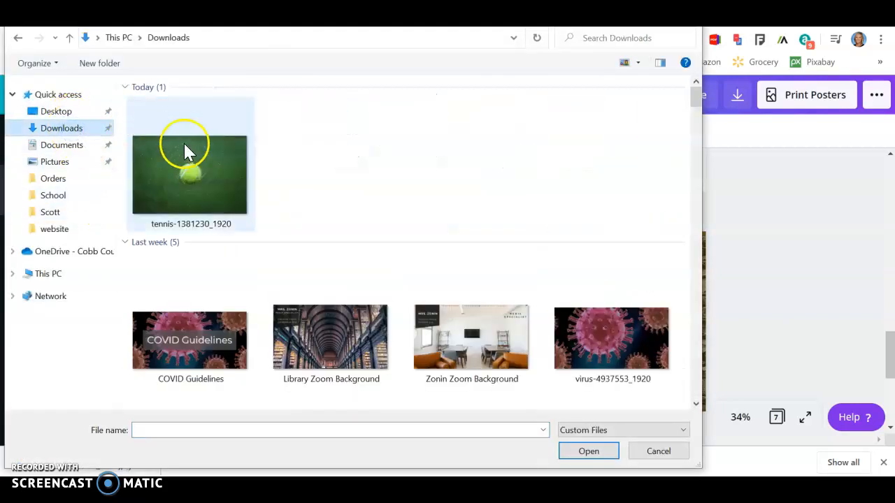
click(188, 162)
click(589, 451)
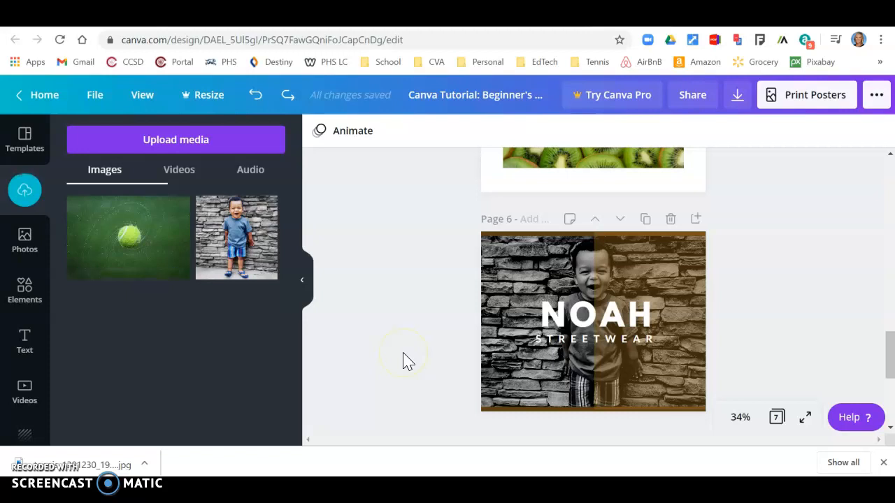
drag(133, 266, 515, 283)
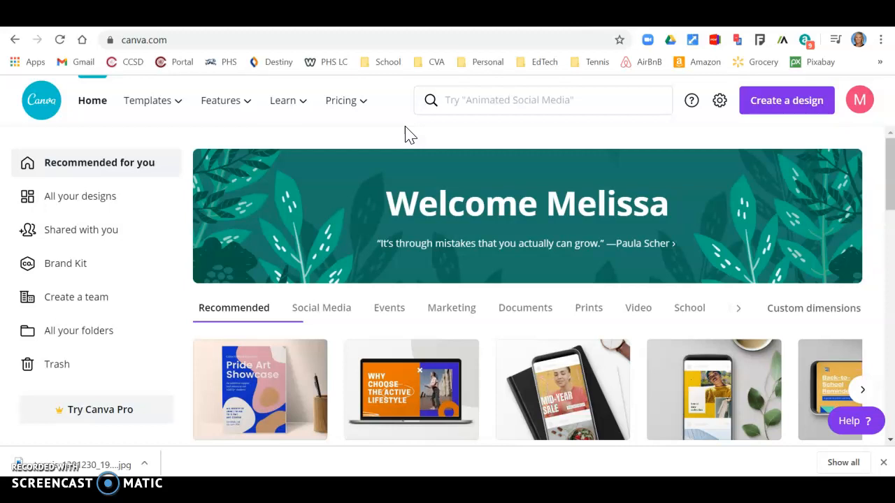
- From Learn > Designing with Canva, open the 'Introduction to Infographics' tutorial design
mouse_move(309, 112)
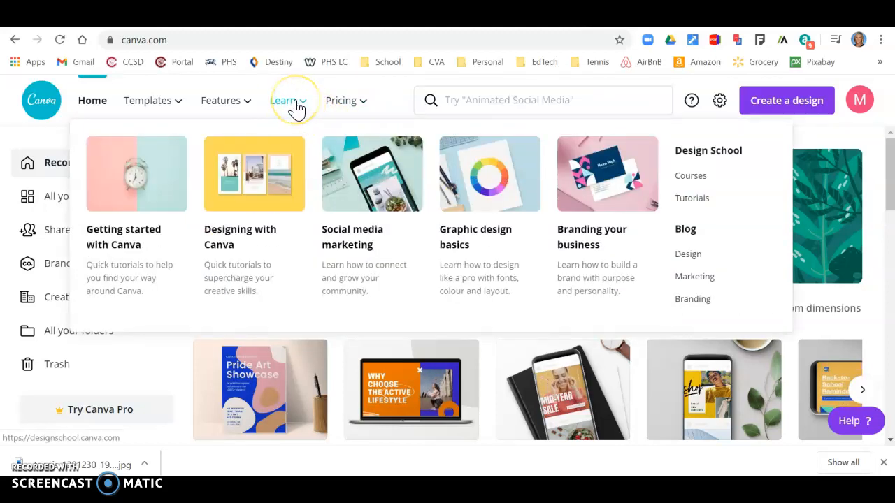
click(264, 200)
scroll(474, 199, down, 8)
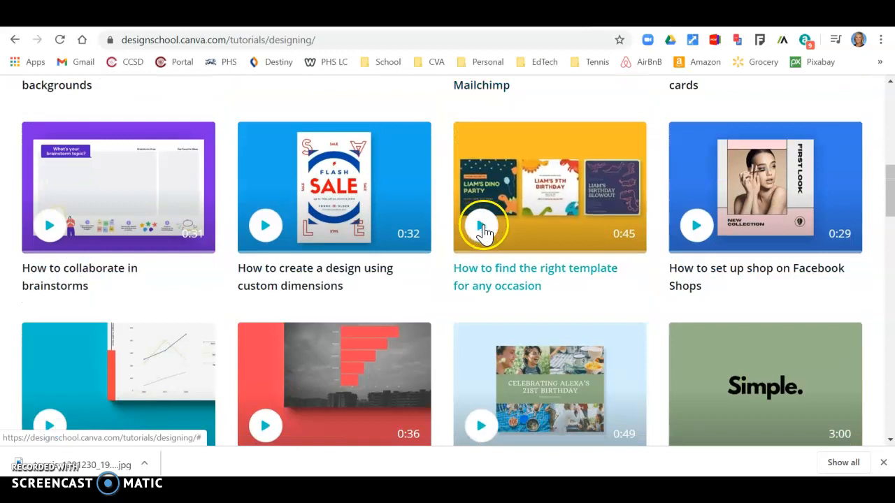
scroll(482, 231, down, 6)
scroll(484, 234, down, 2)
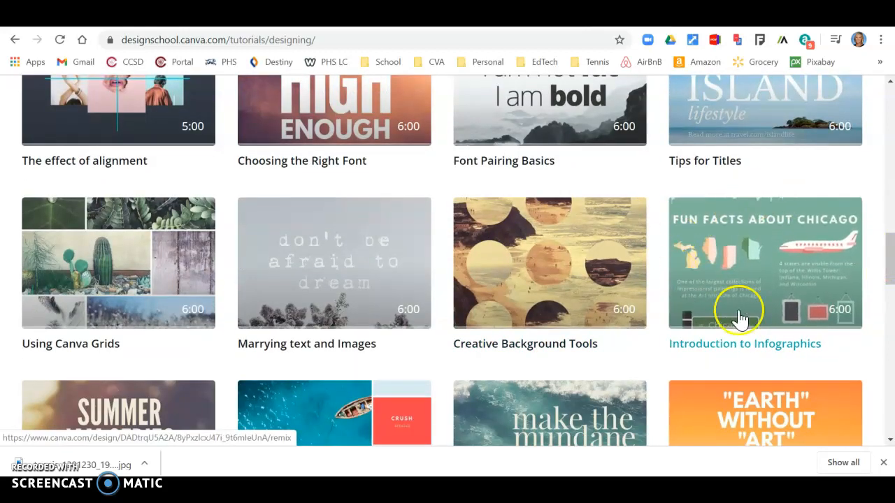
click(761, 287)
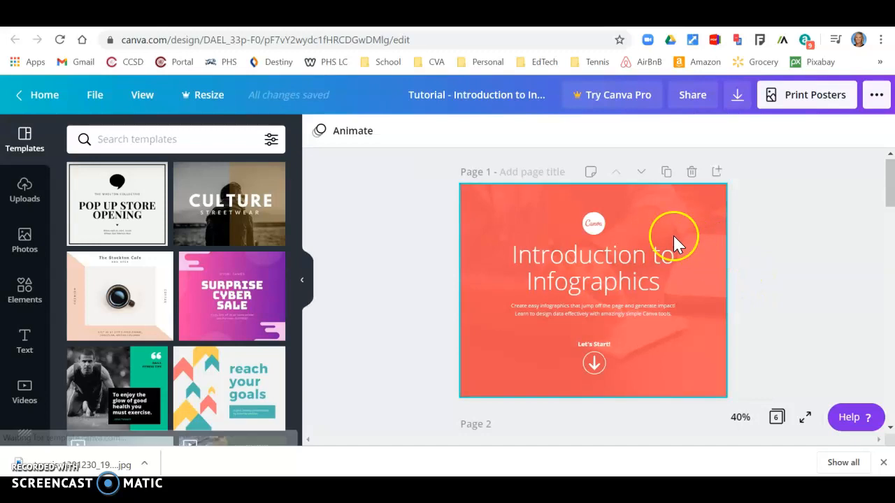
- Add a rounded square from Elements > Shapes to page 2
scroll(402, 283, down, 6)
scroll(404, 284, up, 3)
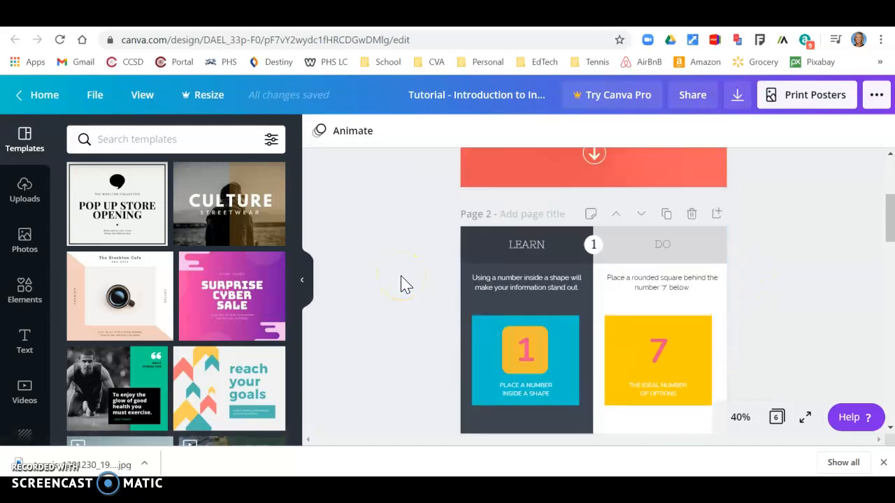
scroll(402, 283, down, 2)
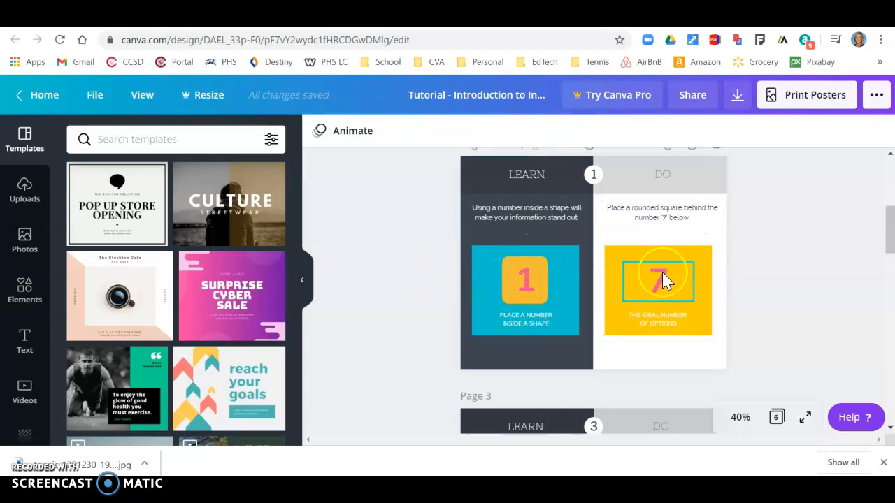
click(20, 293)
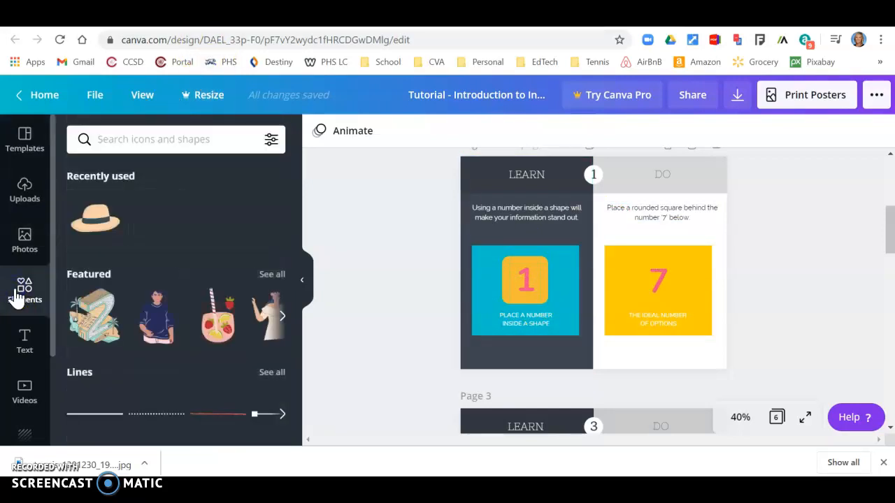
scroll(287, 223, down, 3)
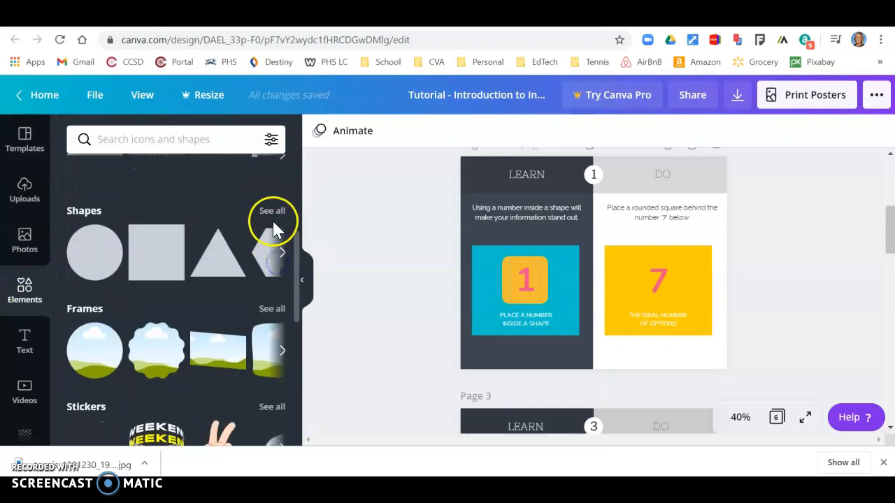
click(272, 218)
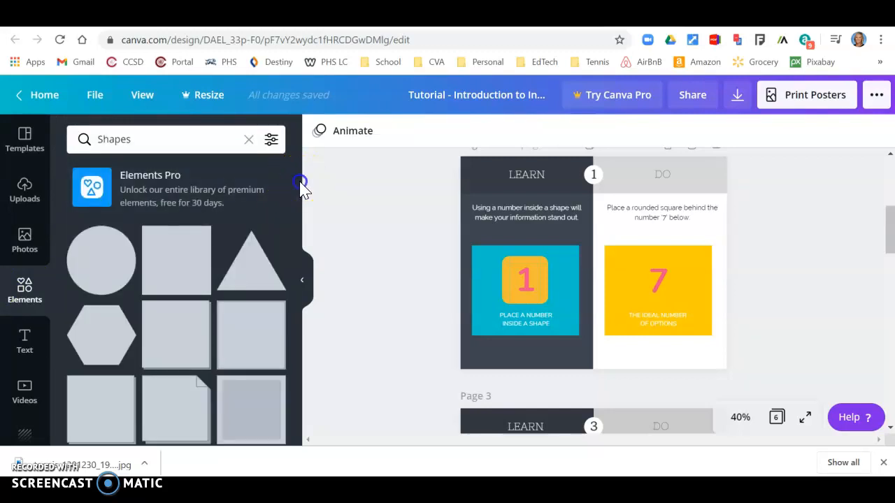
drag(297, 216, 289, 279)
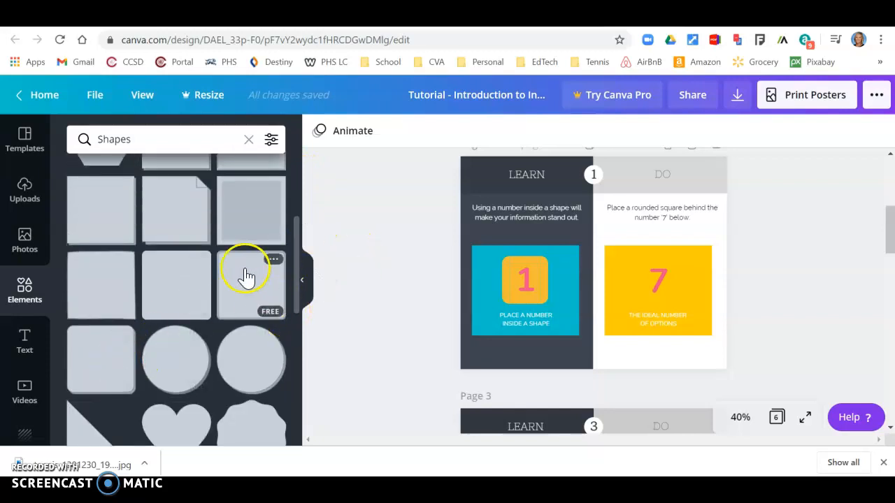
click(177, 293)
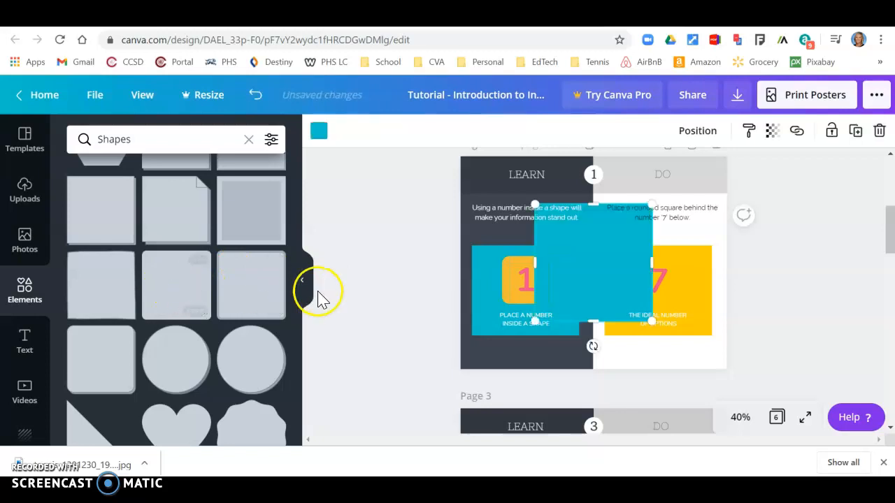
- Shrink the teal square to about 6.1 across and move it onto the yellow 7 box
drag(650, 322, 603, 267)
drag(570, 236, 679, 300)
mouse_move(643, 247)
mouse_down()
mouse_move(658, 274)
mouse_move(658, 247)
mouse_up()
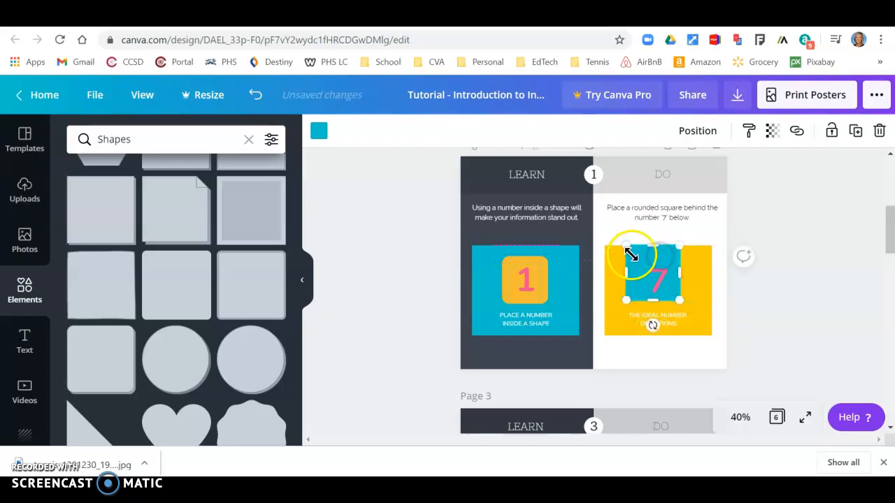
click(256, 95)
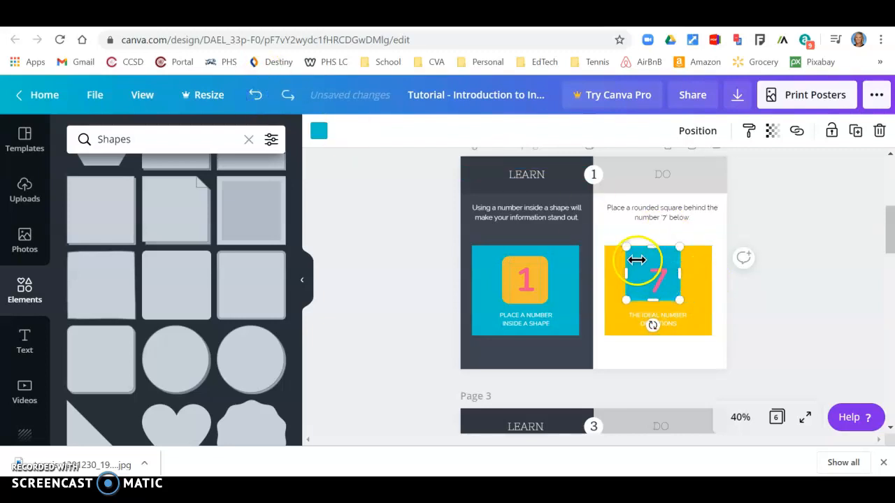
click(748, 285)
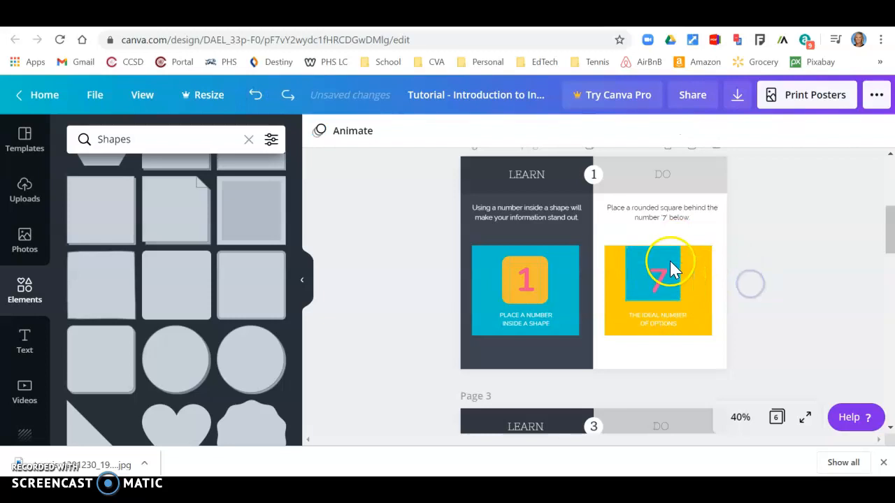
click(671, 250)
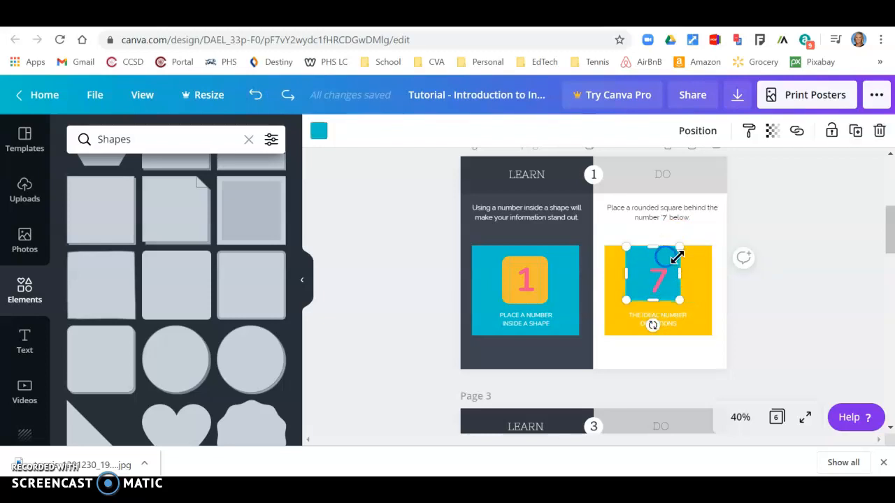
click(760, 283)
- Centre the teal square behind the pink 7 and check it sits within the yellow box
drag(644, 254, 649, 263)
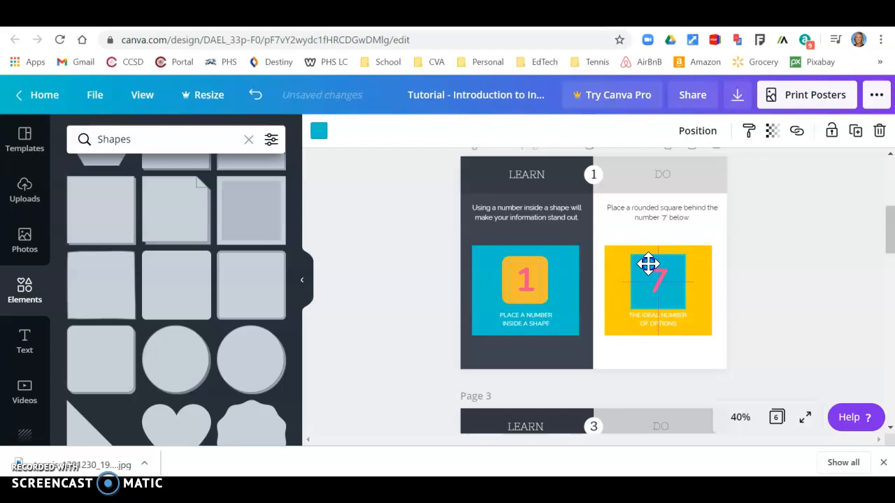
click(810, 327)
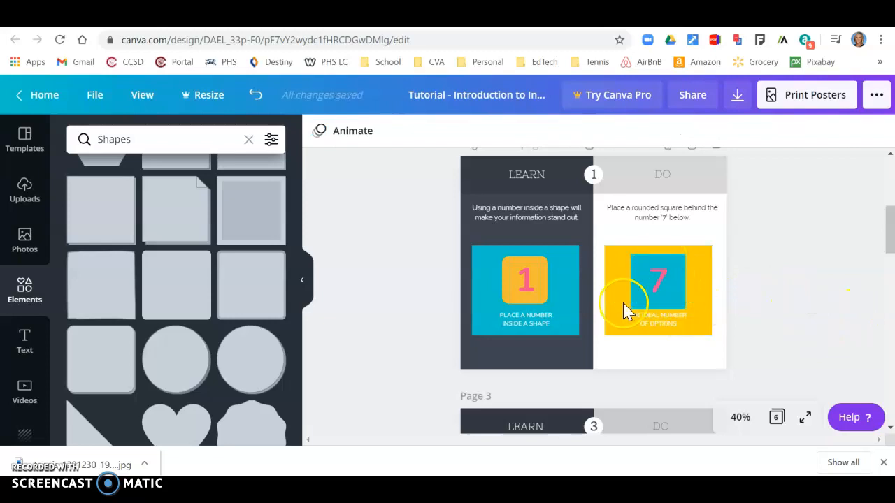
click(676, 285)
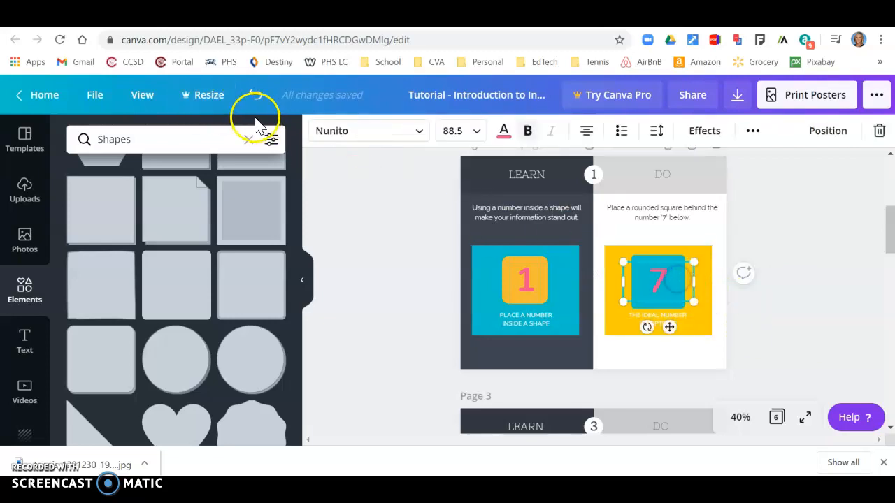
click(672, 255)
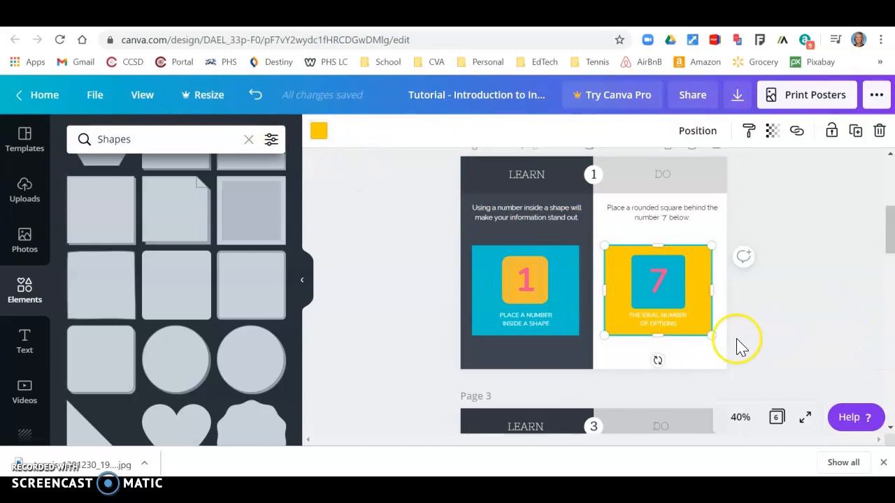
scroll(682, 336, down, 3)
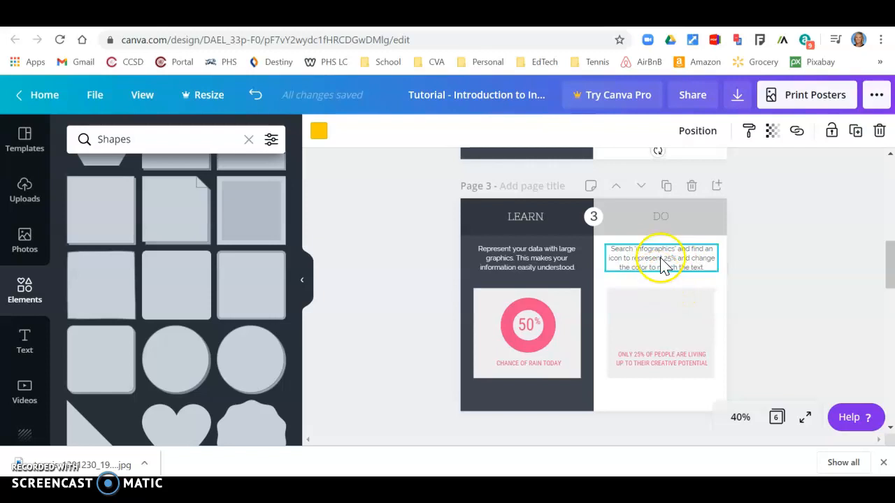
- Search the Elements panel for 'infographics' to find graphics for page 3
click(35, 293)
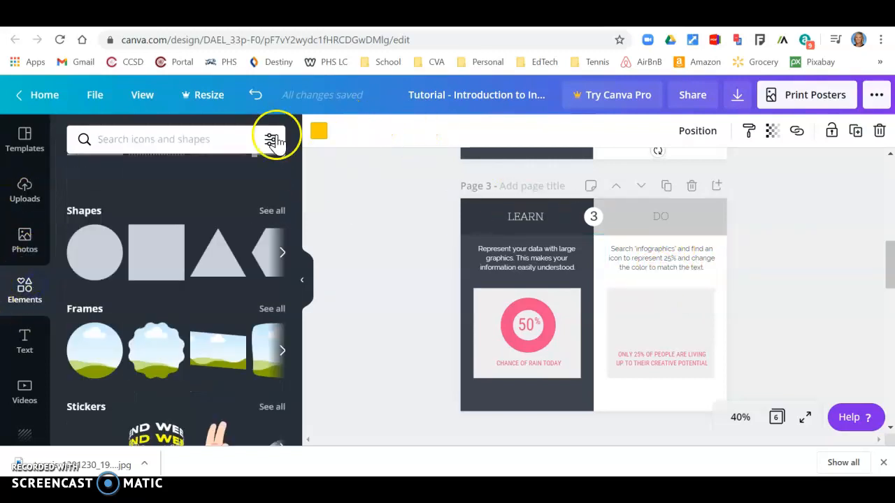
click(225, 138)
text(in)
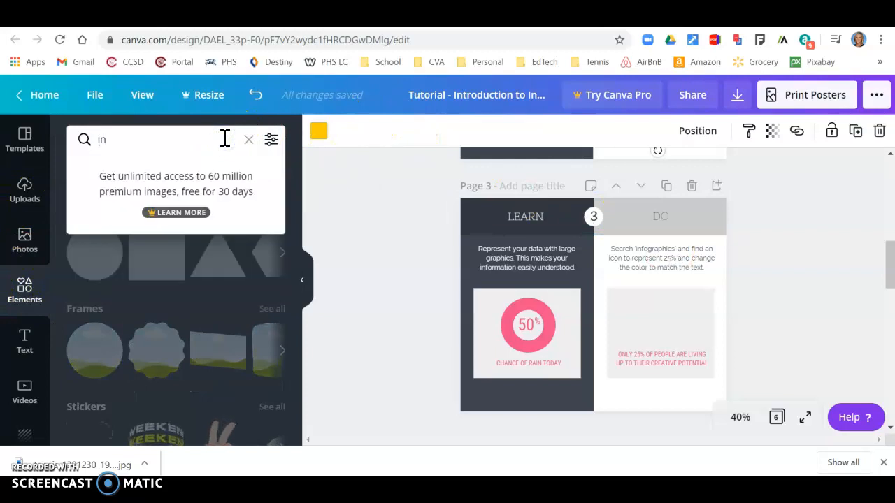
text(fographics)
key(Return)
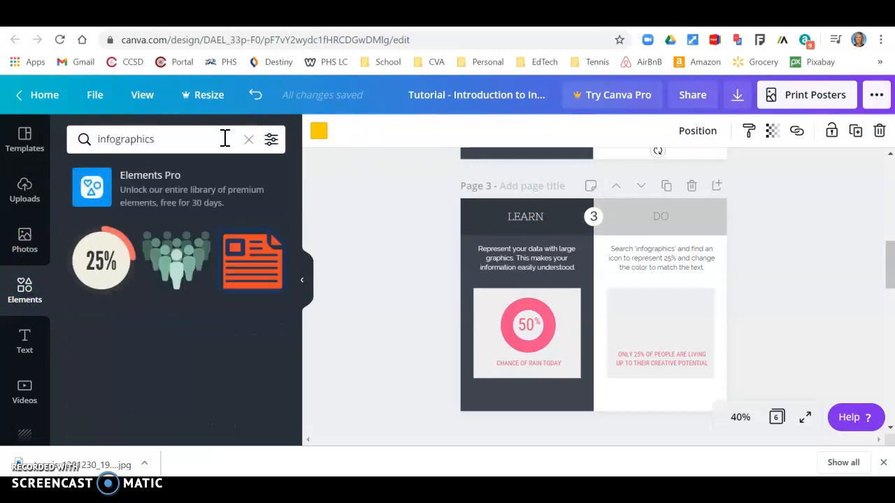
scroll(200, 251, down, 10)
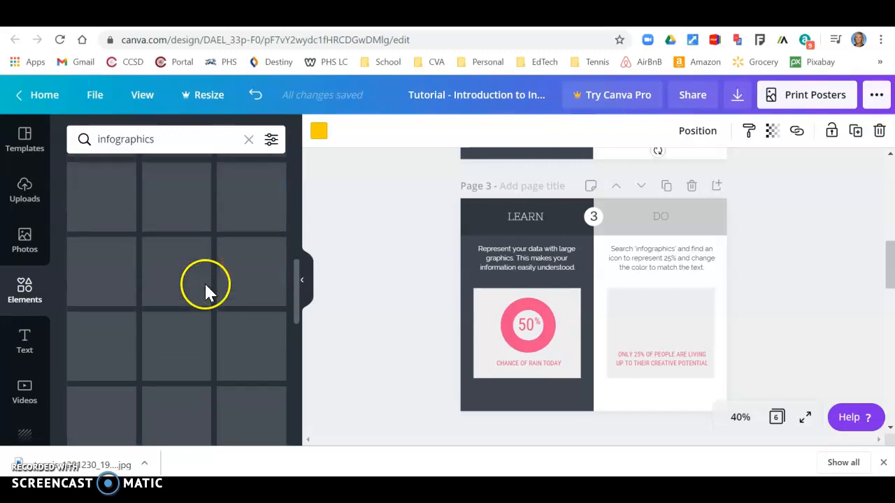
scroll(213, 348, up, 10)
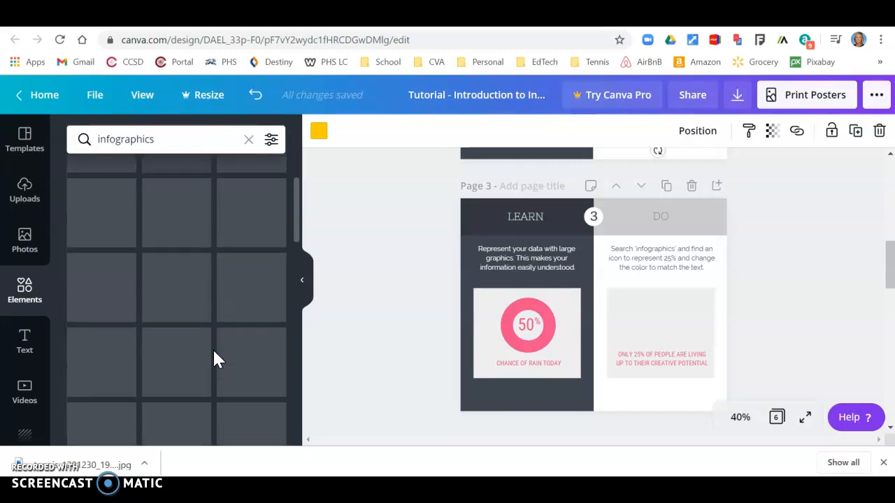